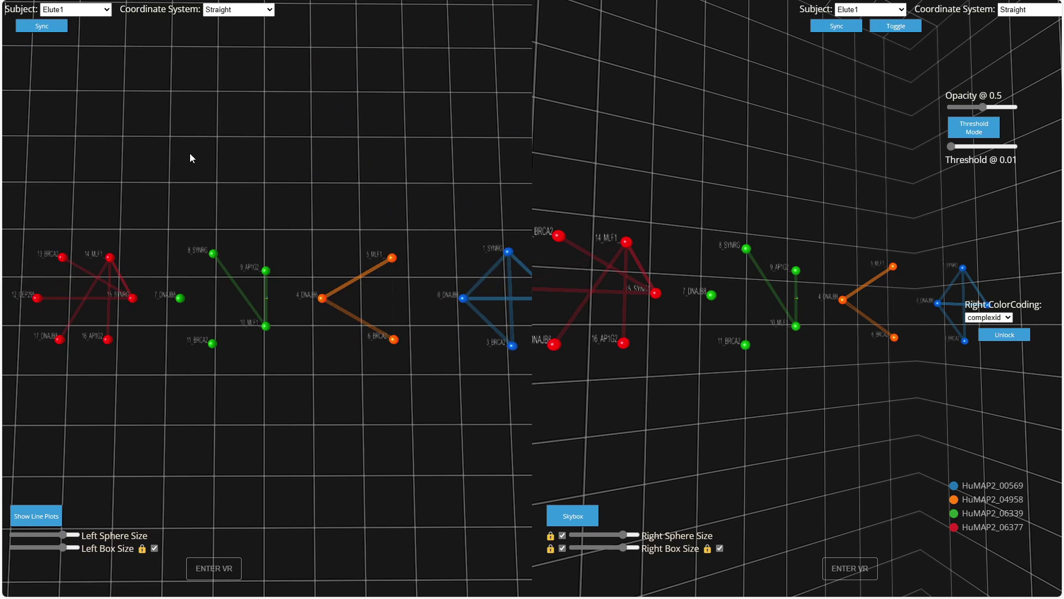
- Examine the colored protein complexes in the left view and the MLF1 node details in the red complex
{"action": "left_click_drag", "start_coordinate": [197, 145], "coordinate": [235, 165]}
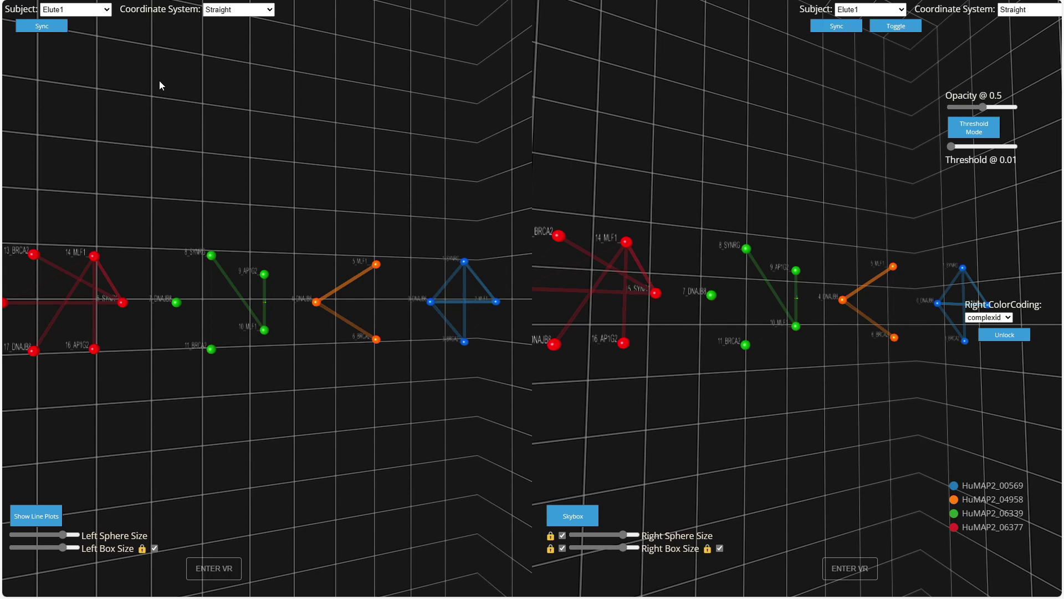
{"action": "left_click_drag", "start_coordinate": [304, 129], "coordinate": [284, 147]}
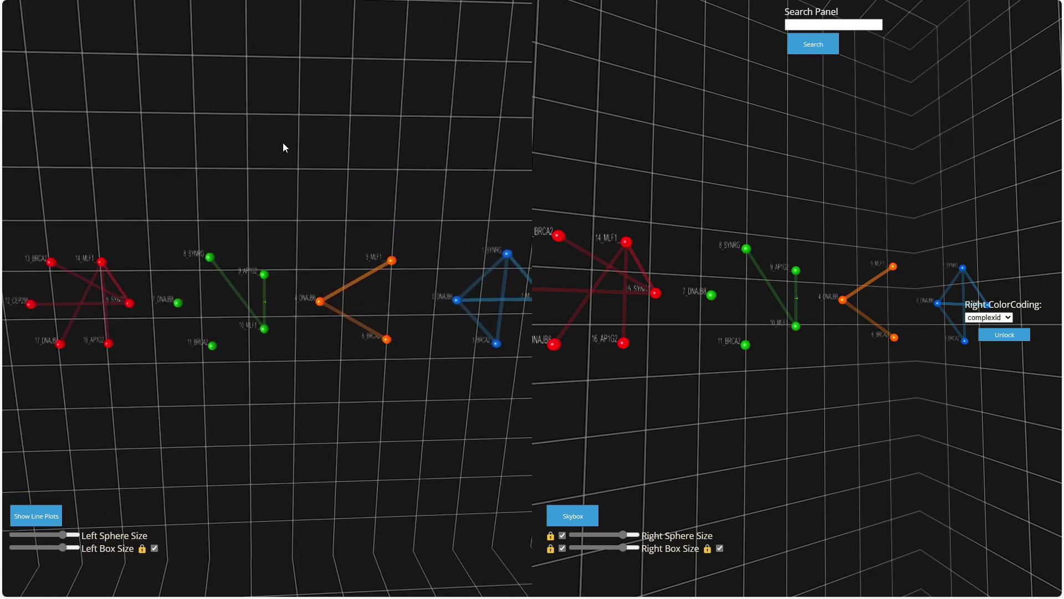
{"action": "scroll", "coordinate": [283, 144], "scroll_direction": "up", "scroll_amount": 4}
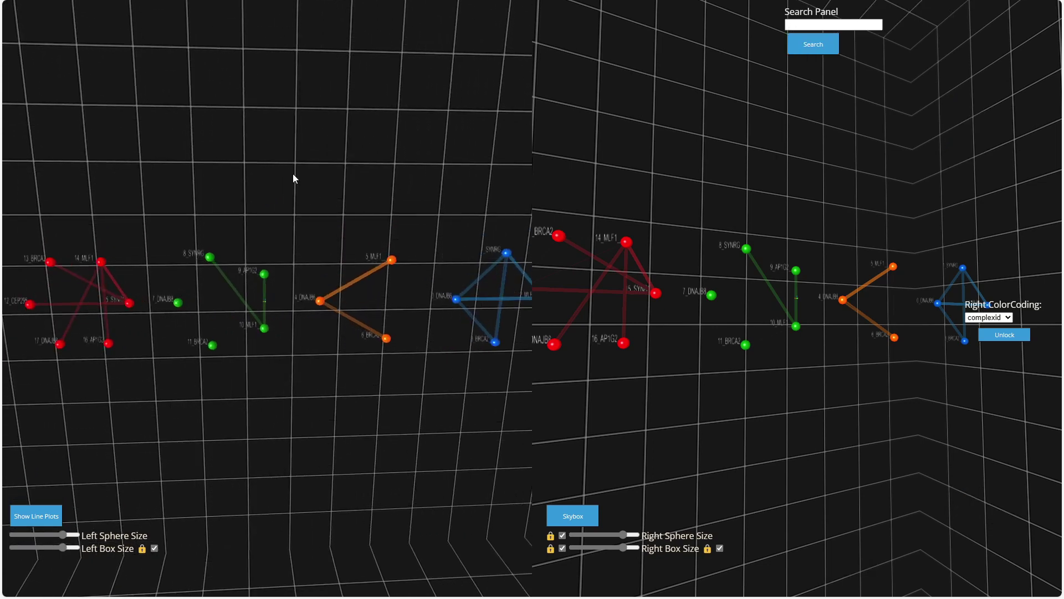
{"action": "key", "text": "h"}
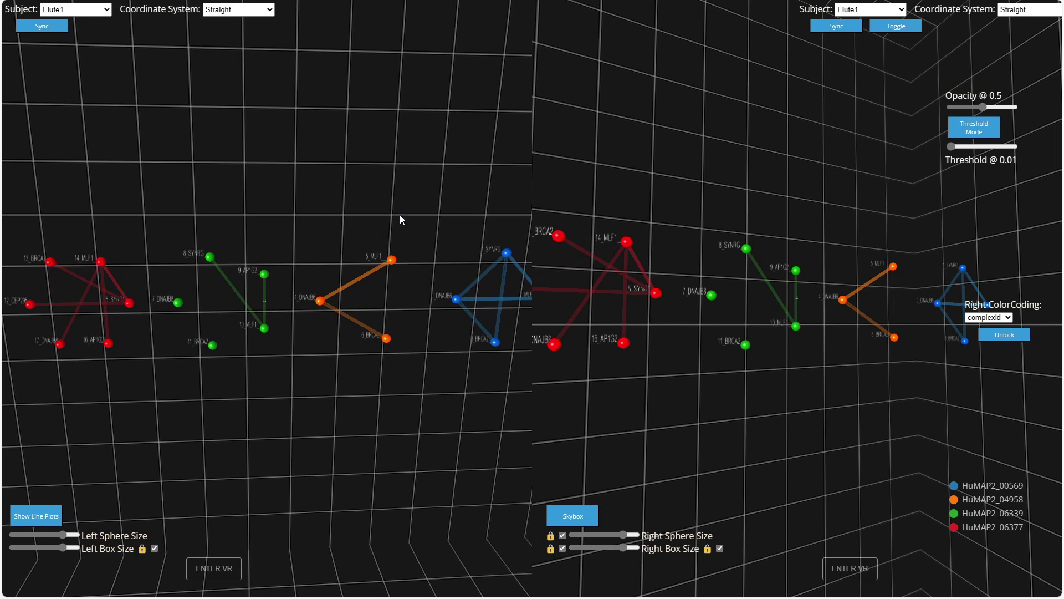
{"action": "left_click", "coordinate": [101, 261]}
{"action": "scroll", "coordinate": [122, 219], "scroll_direction": "up", "scroll_amount": 3}
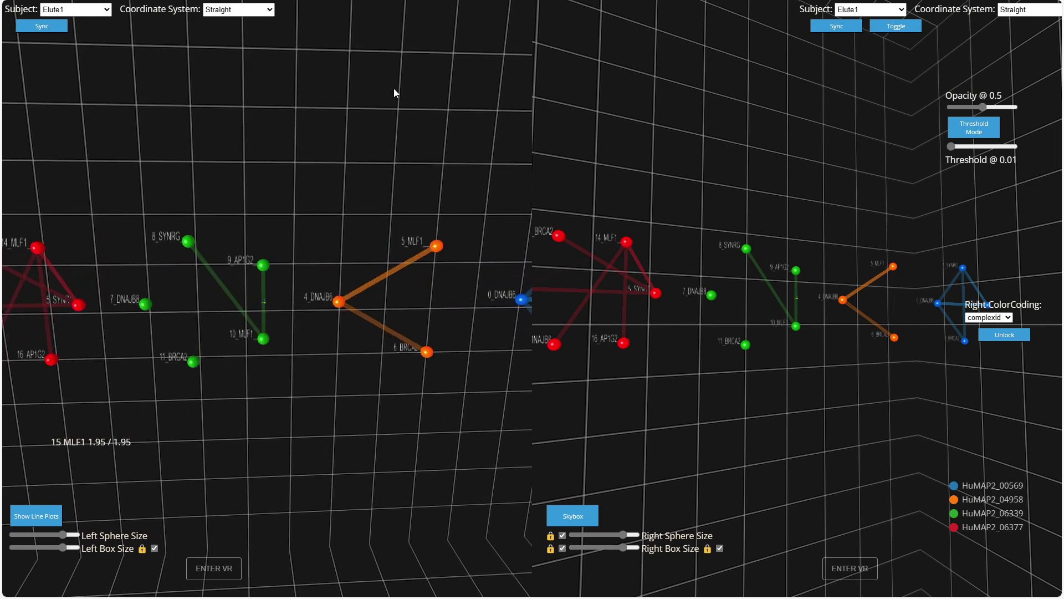
{"action": "right_click_drag", "start_coordinate": [356, 130], "coordinate": [415, 117]}
{"action": "scroll", "coordinate": [414, 118], "scroll_direction": "down", "scroll_amount": 1}
{"action": "scroll", "coordinate": [415, 117], "scroll_direction": "down", "scroll_amount": 4}
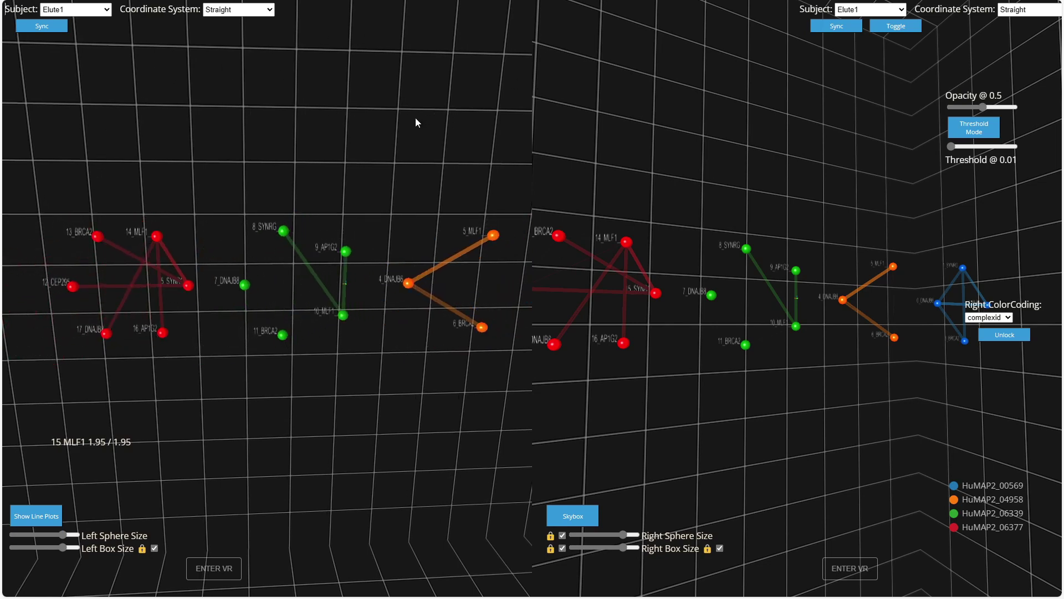
{"action": "left_click_drag", "start_coordinate": [398, 129], "coordinate": [168, 102]}
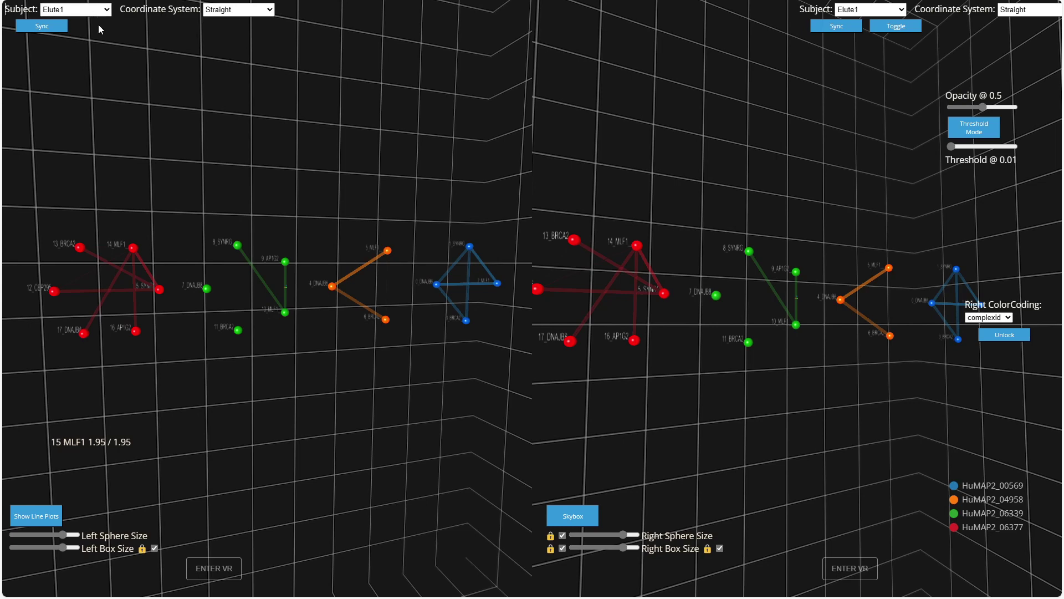
- Check the subject choices available for the left and right views
{"action": "left_click", "coordinate": [65, 12]}
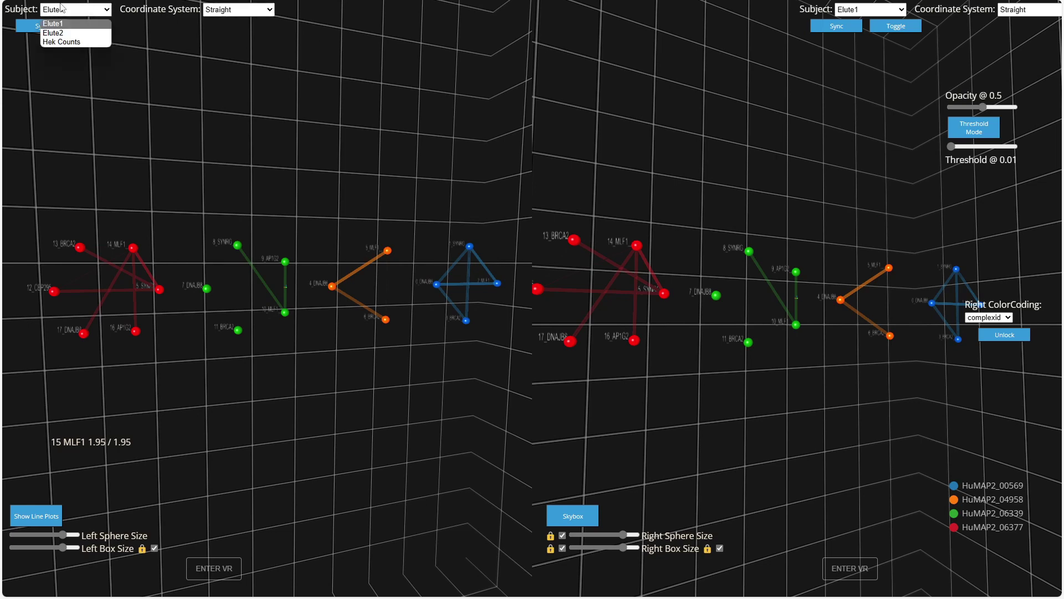
{"action": "left_click", "coordinate": [72, 12]}
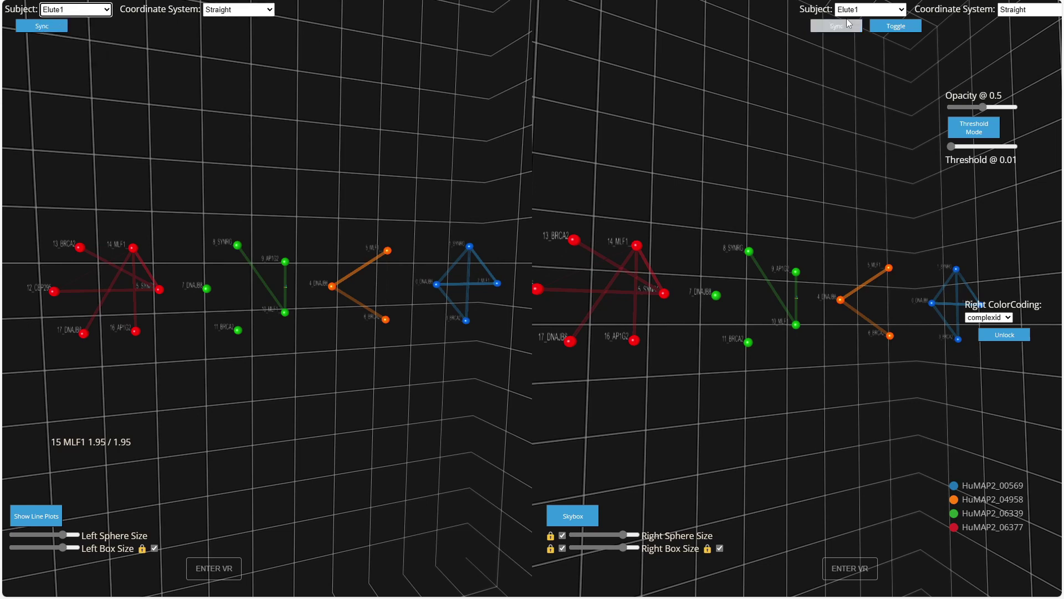
{"action": "left_click", "coordinate": [864, 16]}
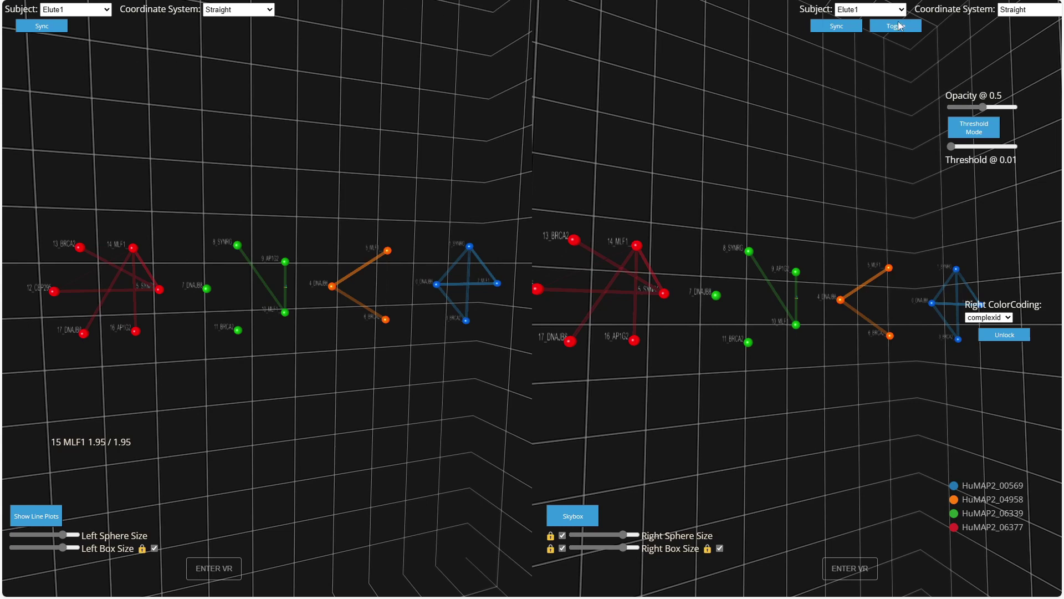
{"action": "key", "text": "Tab"}
{"action": "key", "text": "Tab"}
{"action": "key", "text": "Tab"}
{"action": "key", "text": "Tab"}
{"action": "key", "text": "Tab"}
- Display the Elute2 subject in the left view with the Flat coordinate system
{"action": "left_click", "coordinate": [76, 9]}
{"action": "right_click", "coordinate": [93, 9]}
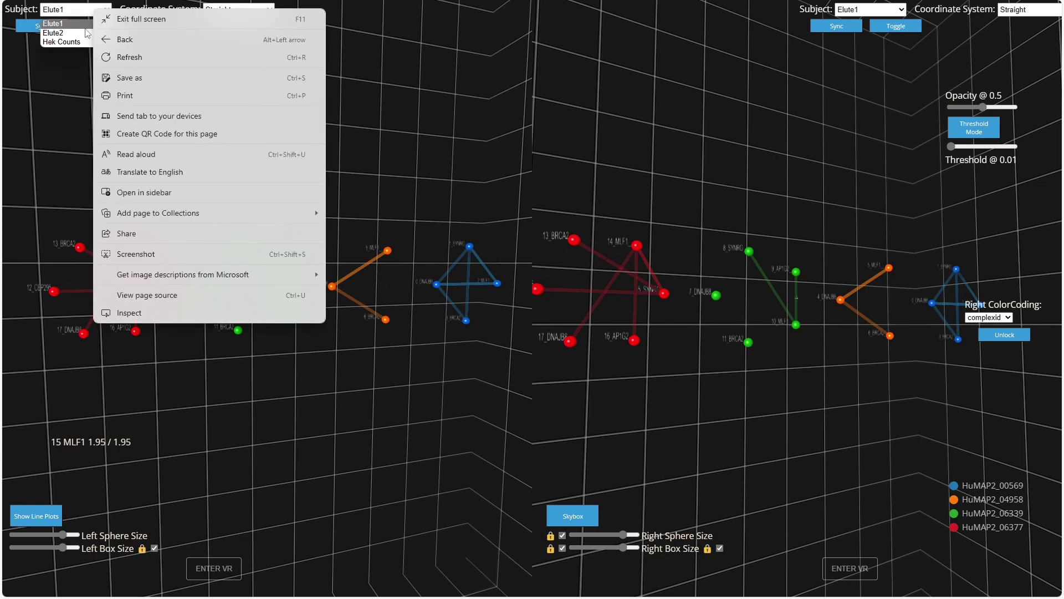
{"action": "key", "text": "Escape"}
{"action": "left_click", "coordinate": [92, 10]}
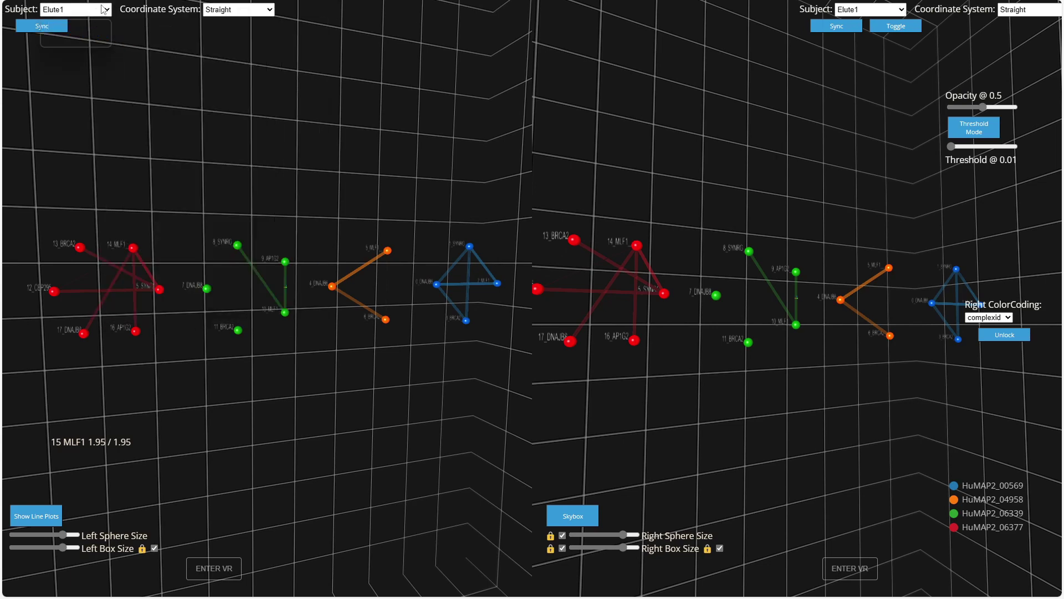
{"action": "left_click", "coordinate": [87, 32]}
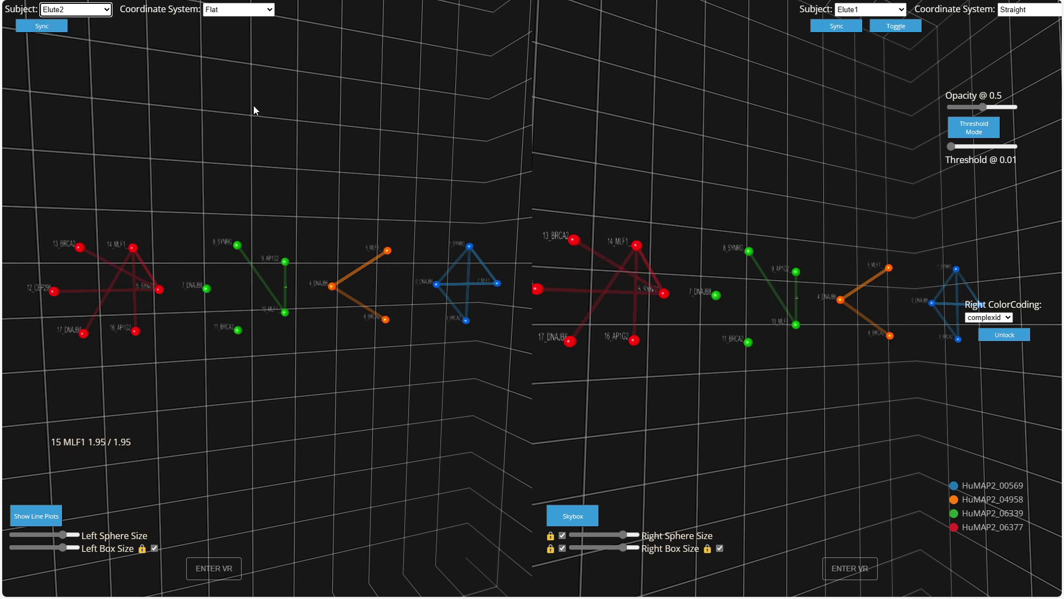
{"action": "mouse_move", "coordinate": [254, 106]}
{"action": "left_mouse_down"}
{"action": "mouse_move", "coordinate": [251, 125]}
{"action": "mouse_move", "coordinate": [254, 90]}
{"action": "left_mouse_up"}
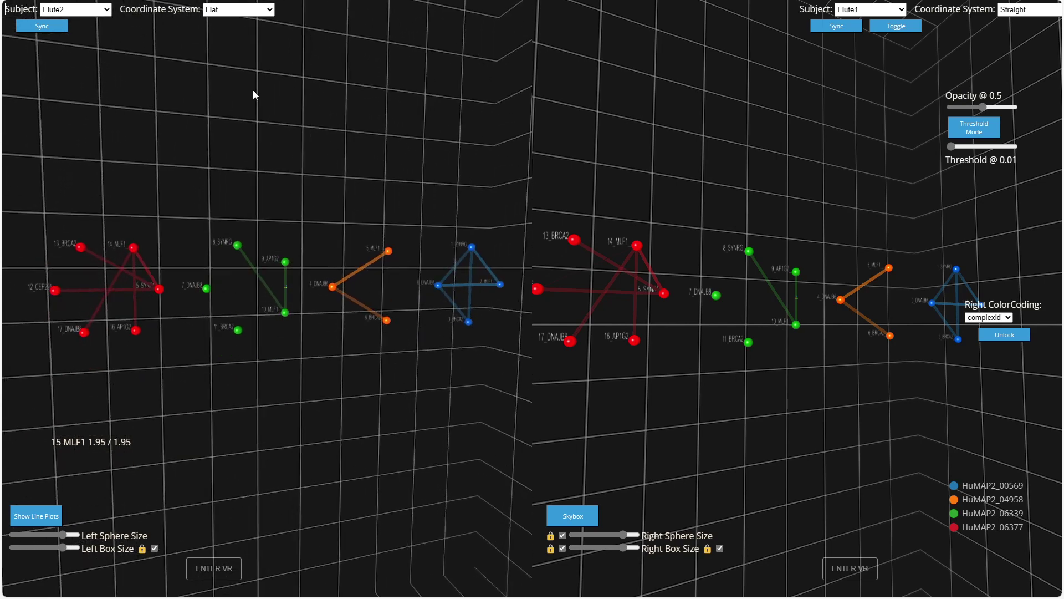
{"action": "left_click", "coordinate": [246, 9]}
{"action": "left_click", "coordinate": [244, 23]}
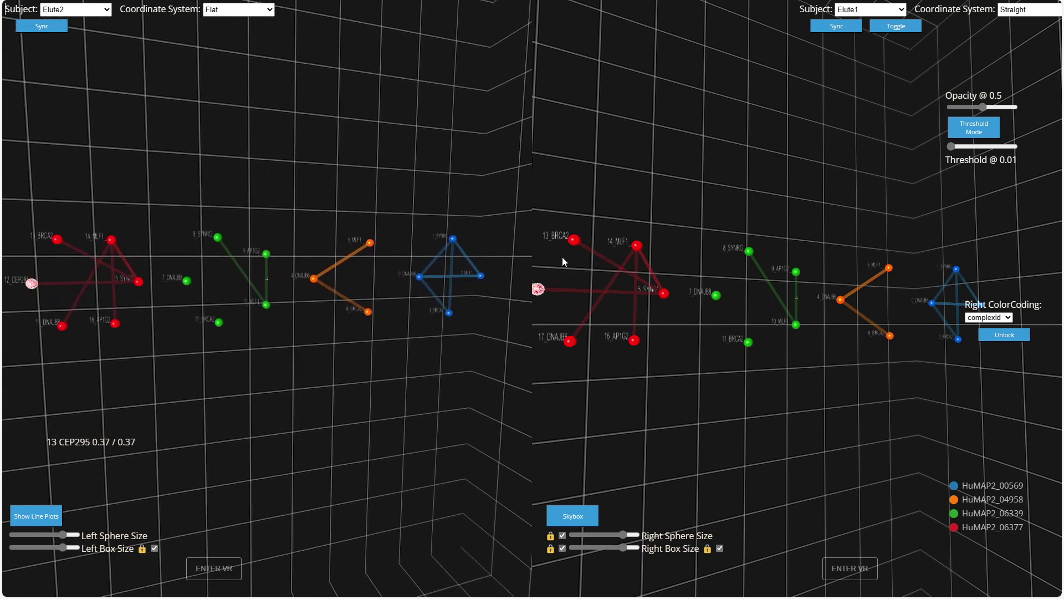
- Change the right view's coordinate system to Square
{"action": "left_click", "coordinate": [1015, 10]}
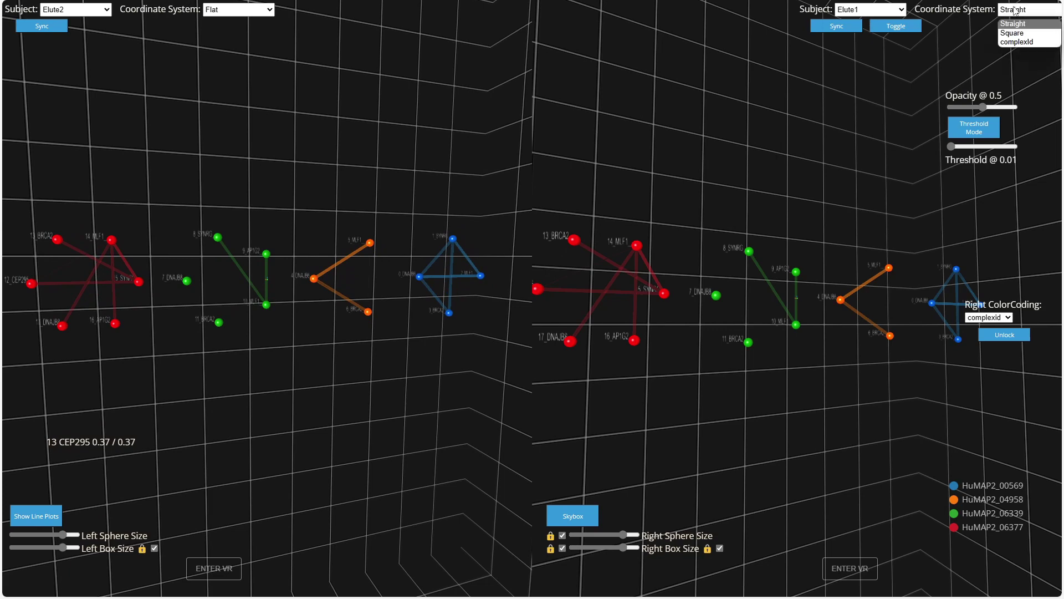
{"action": "left_click", "coordinate": [1018, 23]}
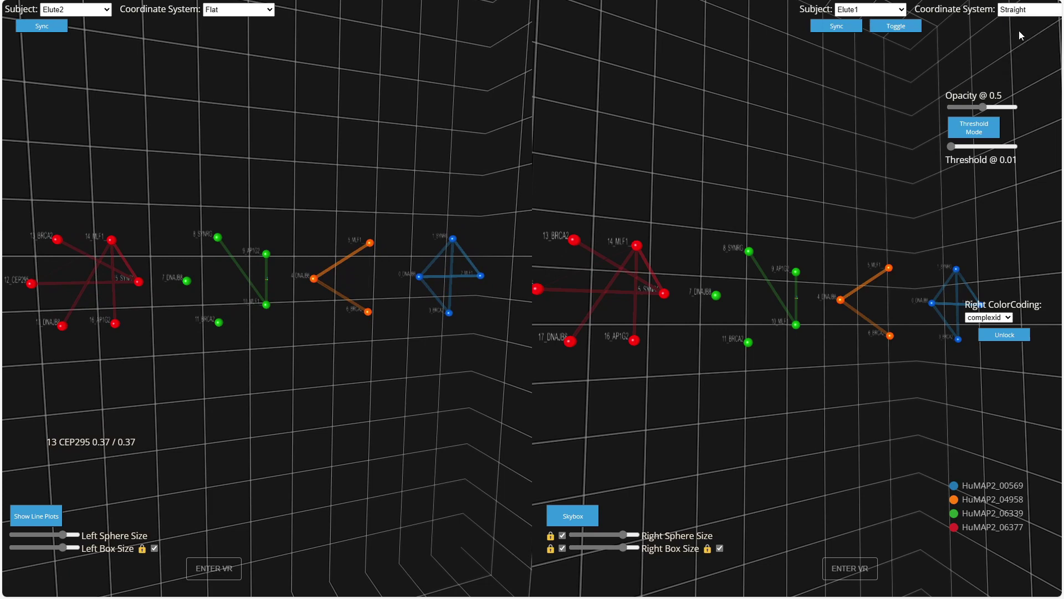
{"action": "scroll", "coordinate": [787, 261], "scroll_direction": "down", "scroll_amount": 3}
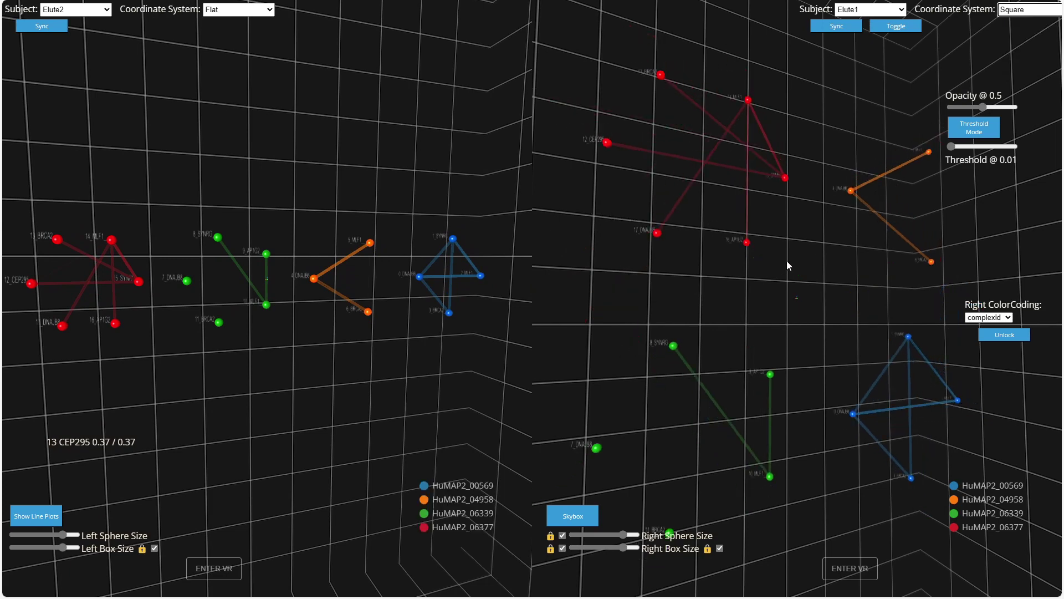
{"action": "left_click", "coordinate": [787, 271]}
{"action": "mouse_move", "coordinate": [786, 271]}
{"action": "right_mouse_down"}
{"action": "mouse_move", "coordinate": [786, 237]}
{"action": "mouse_move", "coordinate": [786, 272]}
{"action": "right_mouse_up"}
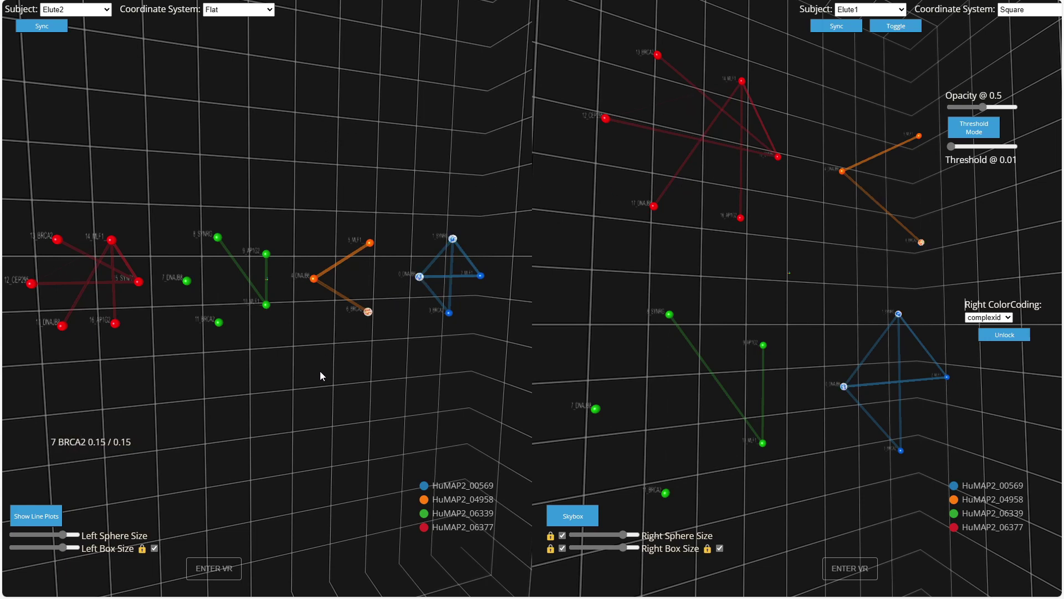
- Examine the red complex's proteins in the left view and the square arrangement of complexes in the right view
{"action": "right_click_drag", "start_coordinate": [175, 354], "coordinate": [231, 437]}
{"action": "scroll", "coordinate": [328, 355], "scroll_direction": "up", "scroll_amount": 5}
{"action": "scroll", "coordinate": [231, 437], "scroll_direction": "up", "scroll_amount": 4}
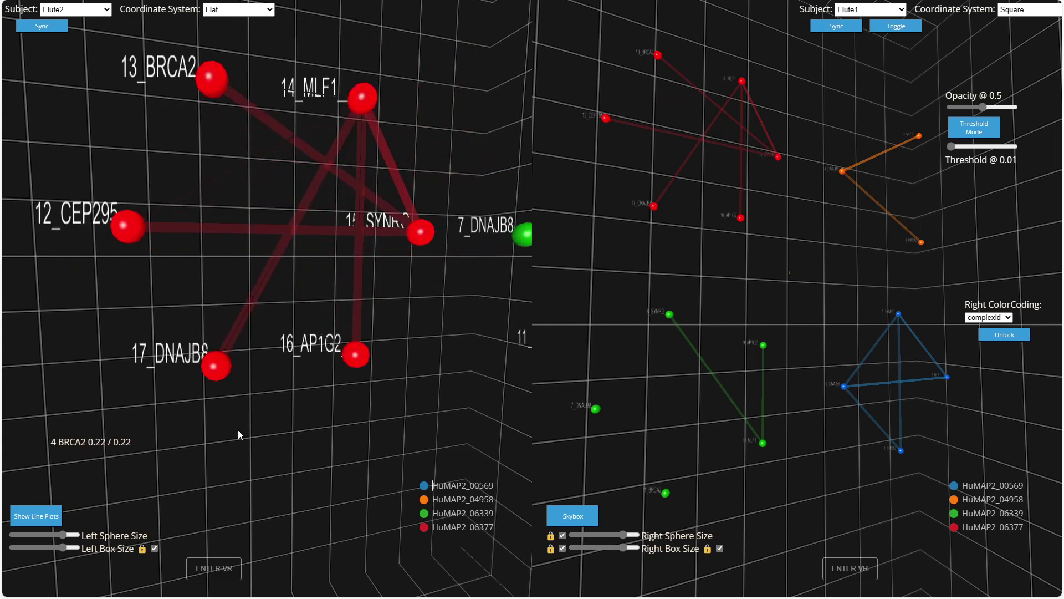
{"action": "scroll", "coordinate": [237, 431], "scroll_direction": "down", "scroll_amount": 2}
{"action": "right_click_drag", "start_coordinate": [235, 428], "coordinate": [256, 426]}
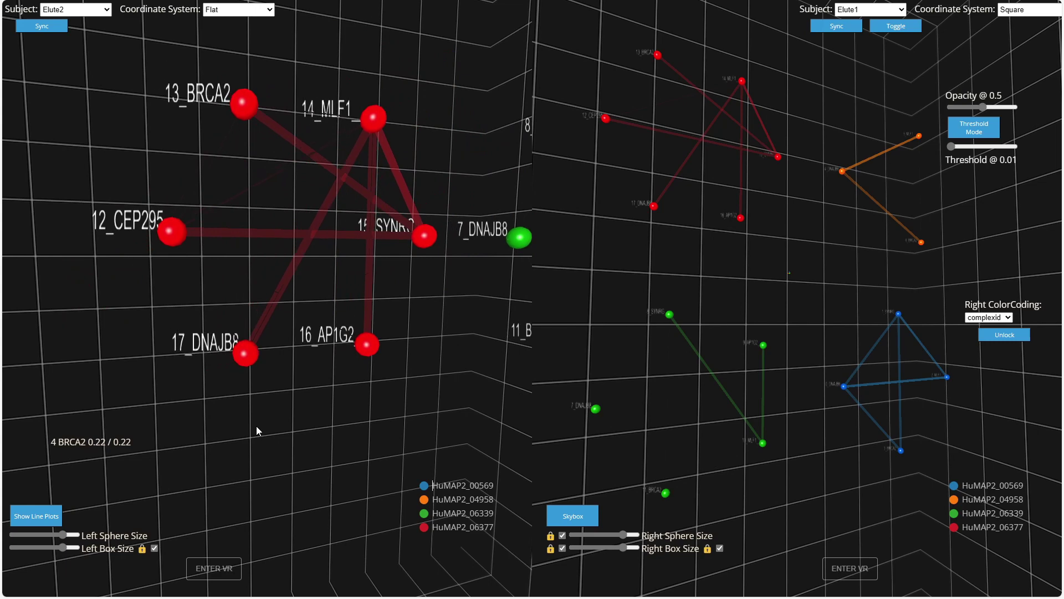
{"action": "scroll", "coordinate": [749, 243], "scroll_direction": "up", "scroll_amount": 4}
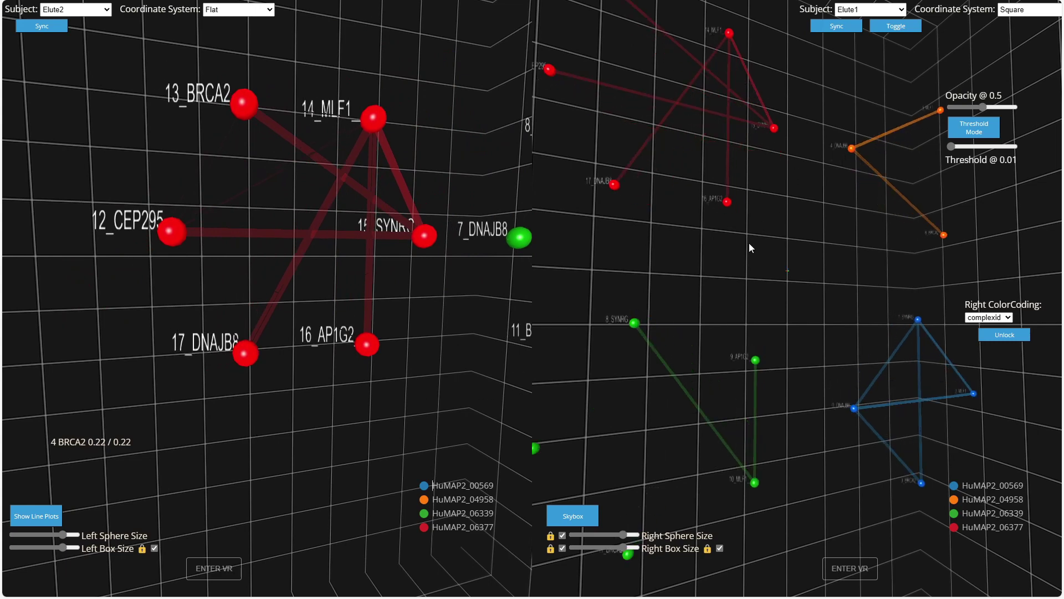
{"action": "scroll", "coordinate": [750, 243], "scroll_direction": "down", "scroll_amount": 2}
{"action": "right_click_drag", "start_coordinate": [743, 248], "coordinate": [784, 247]}
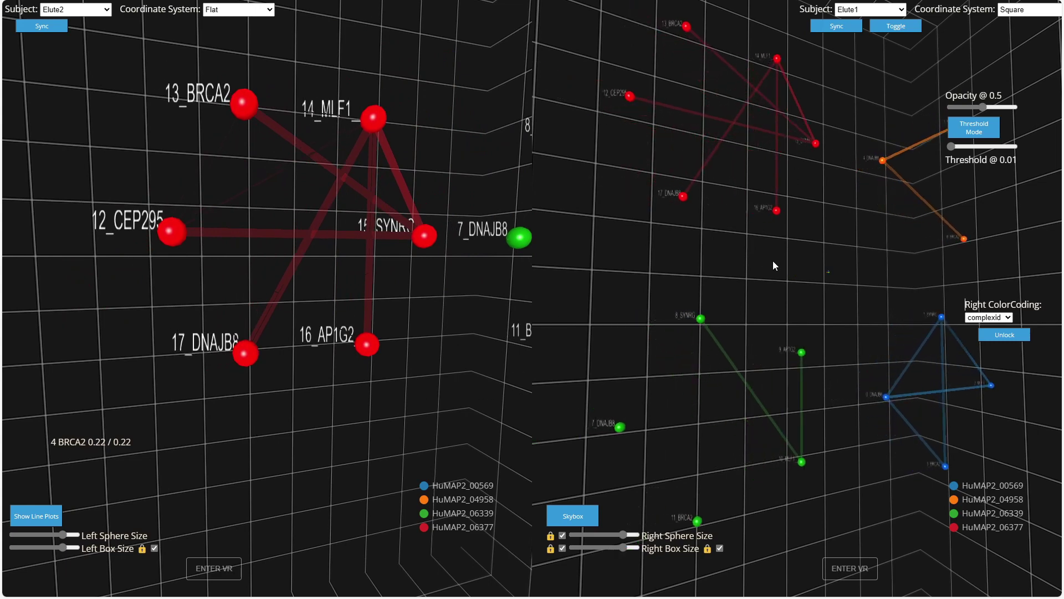
{"action": "mouse_move", "coordinate": [772, 261]}
{"action": "left_mouse_down"}
{"action": "mouse_move", "coordinate": [747, 270]}
{"action": "mouse_move", "coordinate": [770, 270]}
{"action": "left_mouse_up"}
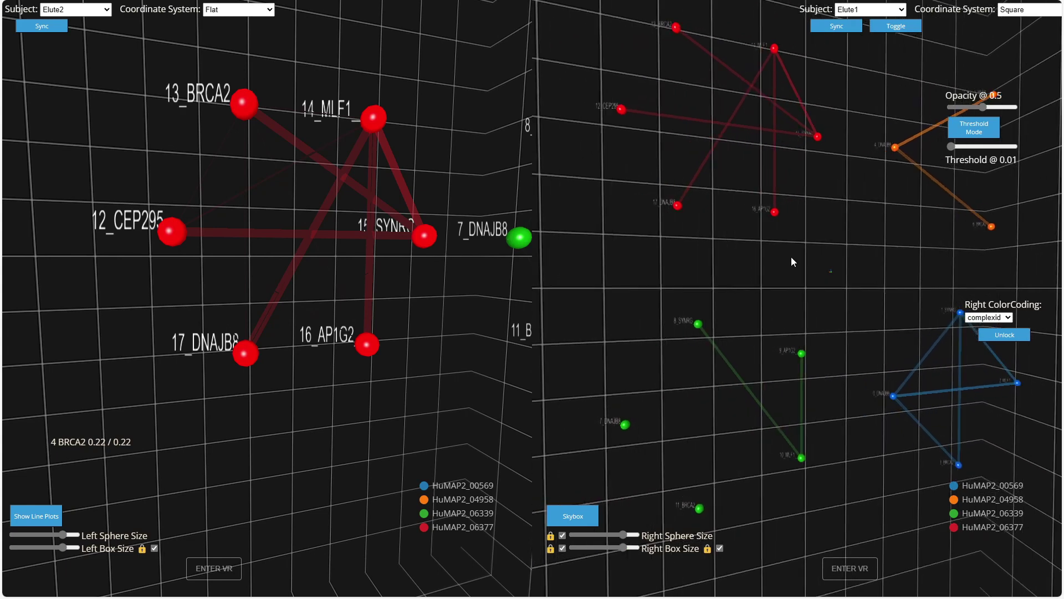
{"action": "right_click_drag", "start_coordinate": [790, 257], "coordinate": [779, 267]}
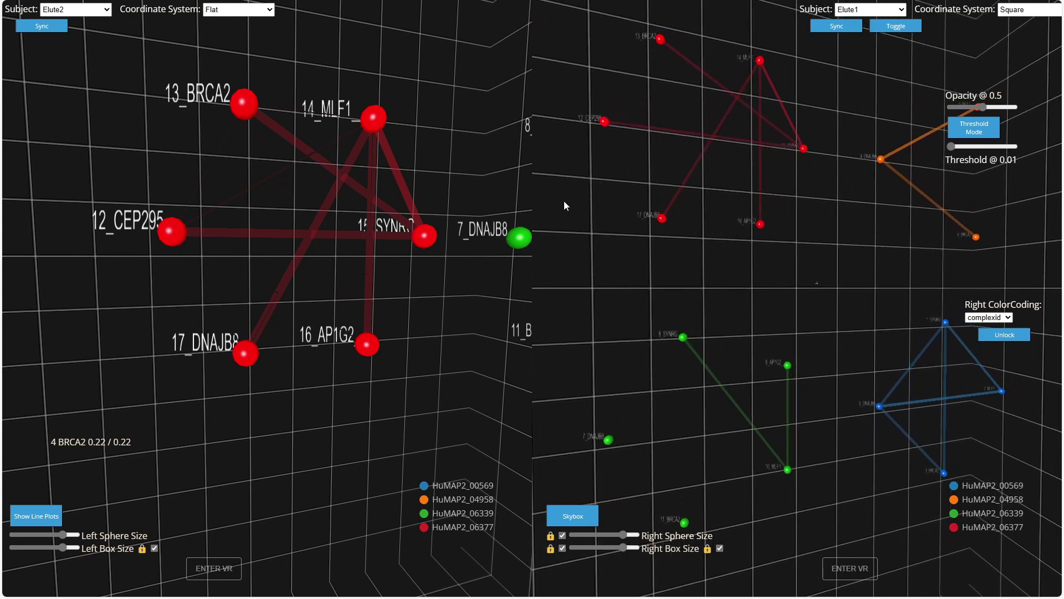
- Select the 17_DNAJB8 node of the red complex in the right view to draw its connections in both views
{"action": "left_click", "coordinate": [664, 217]}
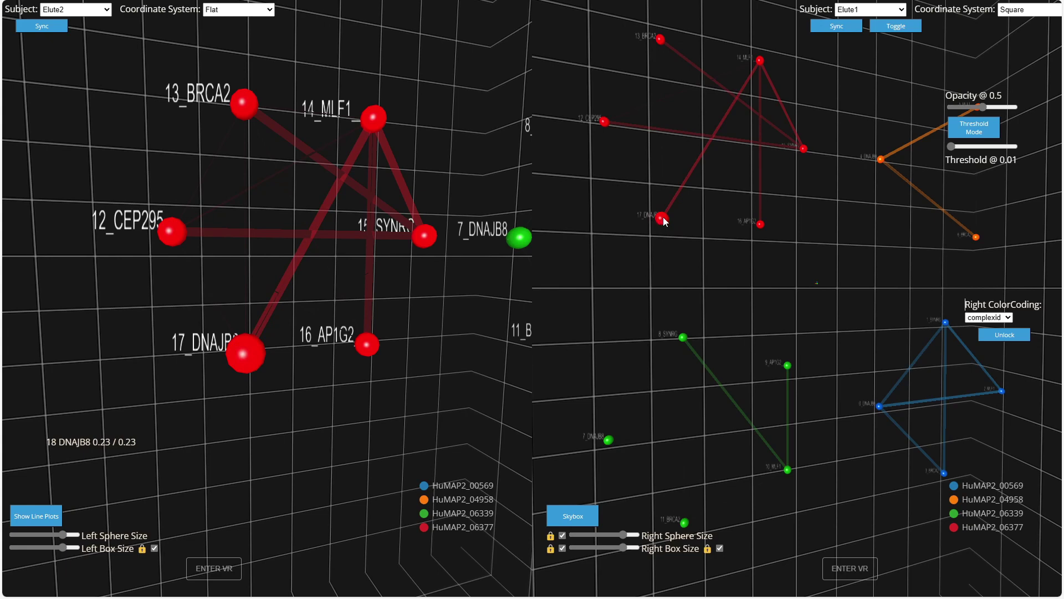
{"action": "left_click", "coordinate": [665, 219]}
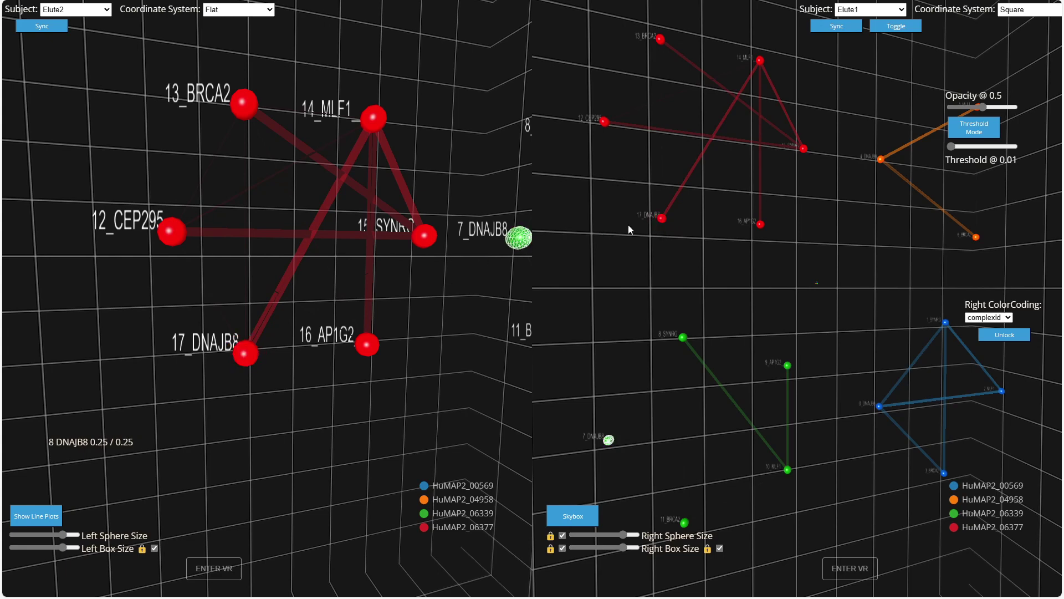
{"action": "left_click", "coordinate": [662, 219]}
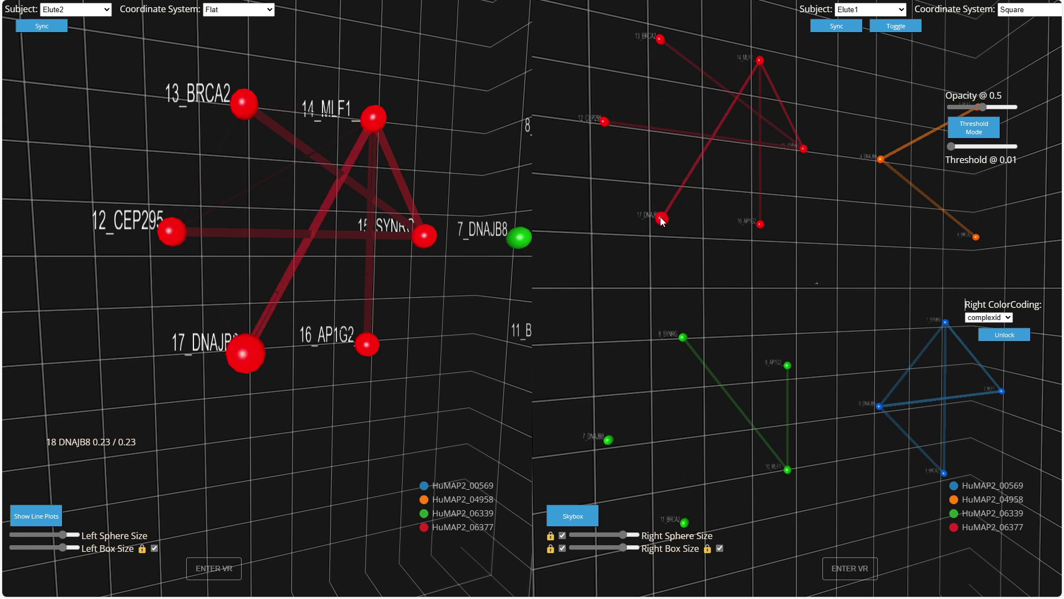
{"action": "left_click", "coordinate": [663, 219]}
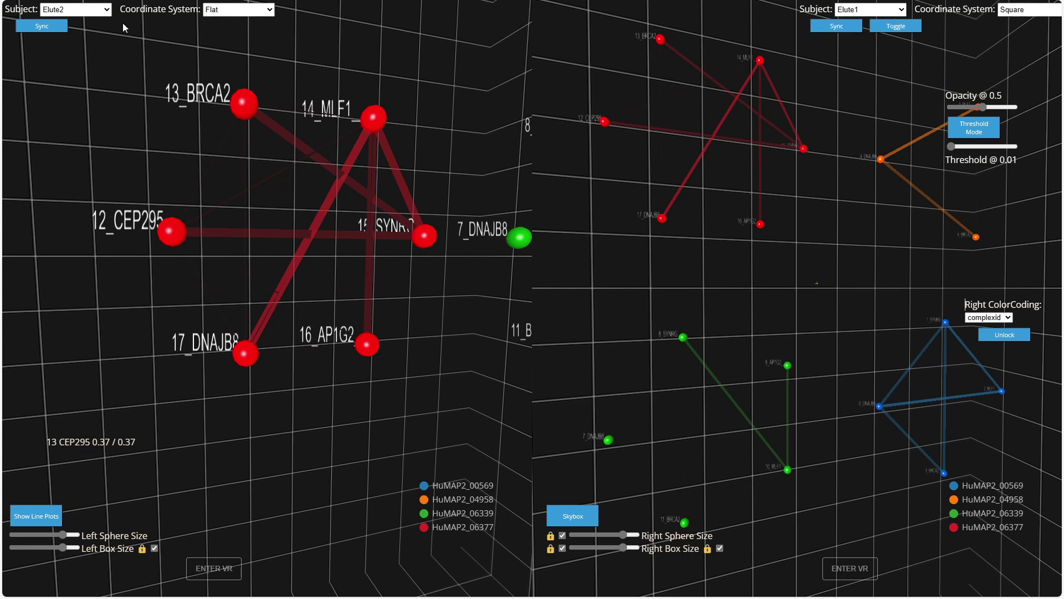
- Sync the right view, and align the left view with the right view's new viewing angle
{"action": "left_click", "coordinate": [823, 26]}
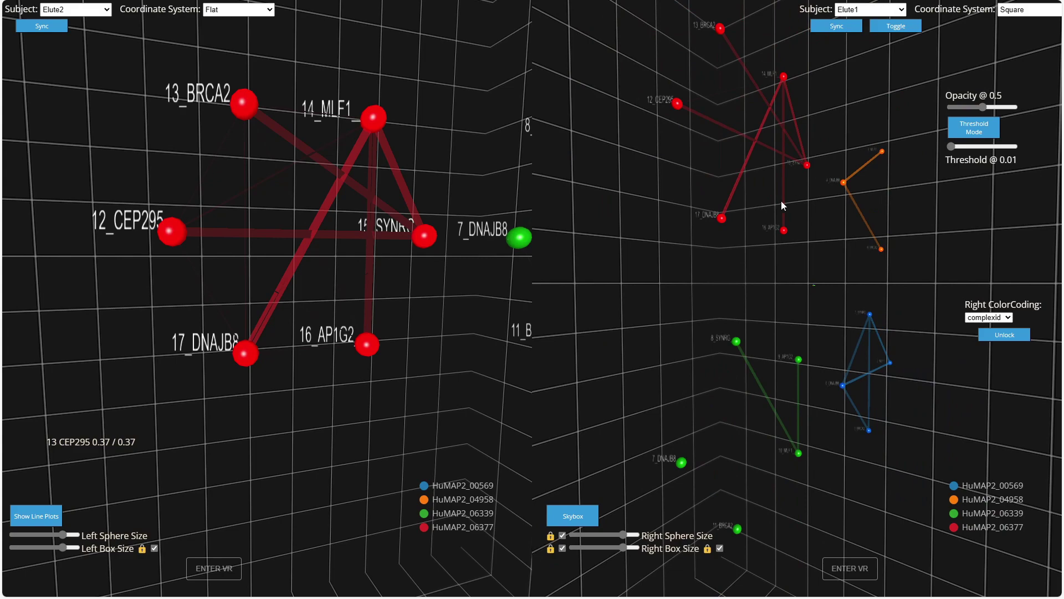
{"action": "left_click_drag", "start_coordinate": [780, 201], "coordinate": [757, 185]}
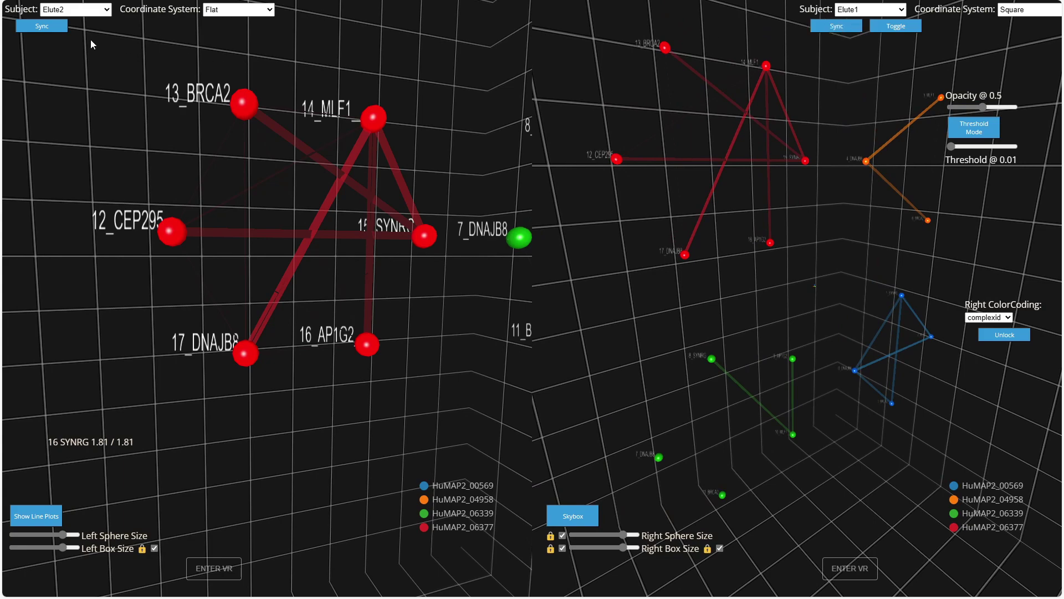
{"action": "mouse_move", "coordinate": [803, 304]}
{"action": "left_mouse_down"}
{"action": "mouse_move", "coordinate": [743, 314]}
{"action": "mouse_move", "coordinate": [792, 308]}
{"action": "left_mouse_up"}
{"action": "scroll", "coordinate": [793, 307], "scroll_direction": "up", "scroll_amount": 5}
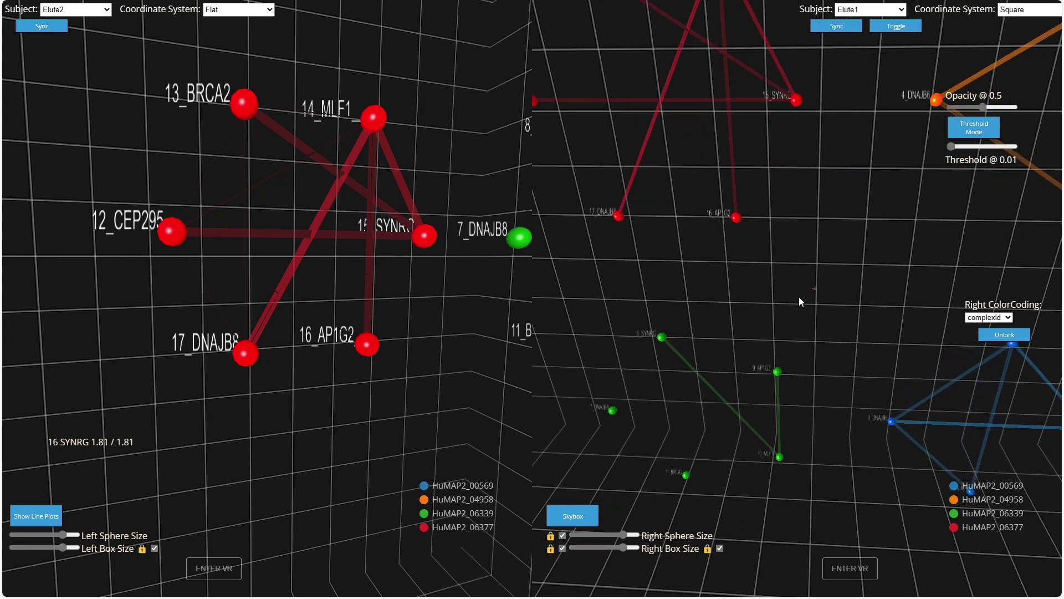
{"action": "left_click", "coordinate": [34, 26]}
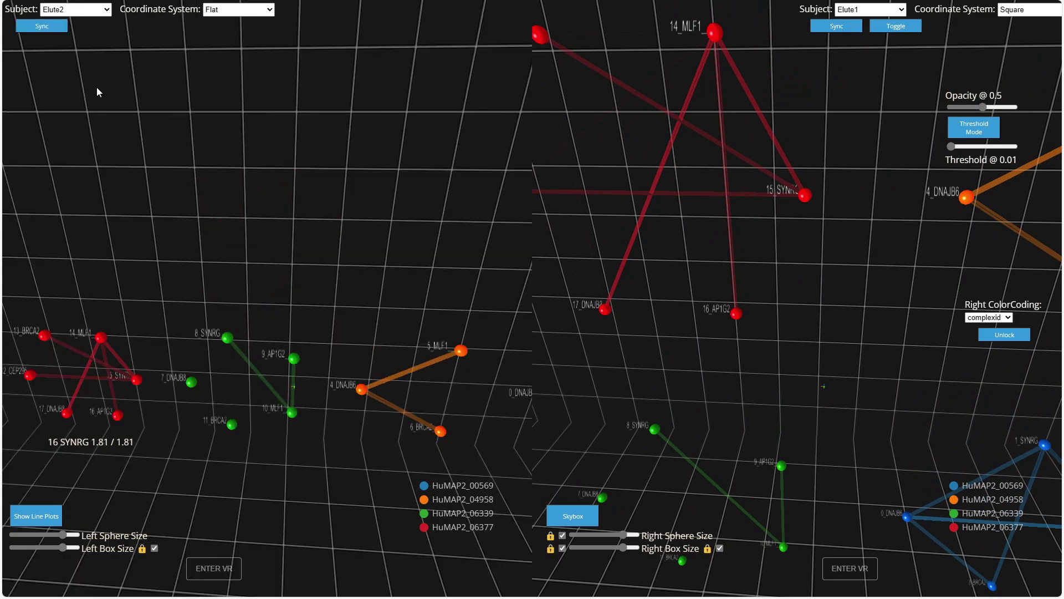
- Examine the red complex around the 14_MLF1 node closely in the left view
{"action": "left_click_drag", "start_coordinate": [96, 102], "coordinate": [111, 242]}
{"action": "scroll", "coordinate": [144, 242], "scroll_direction": "up", "scroll_amount": 5}
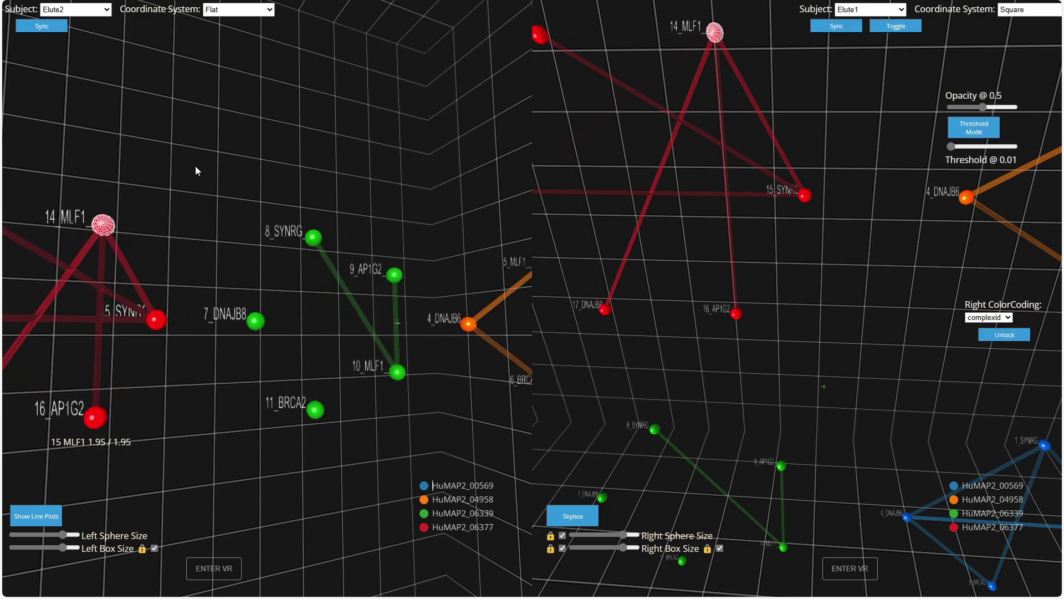
{"action": "scroll", "coordinate": [365, 150], "scroll_direction": "up", "scroll_amount": 5}
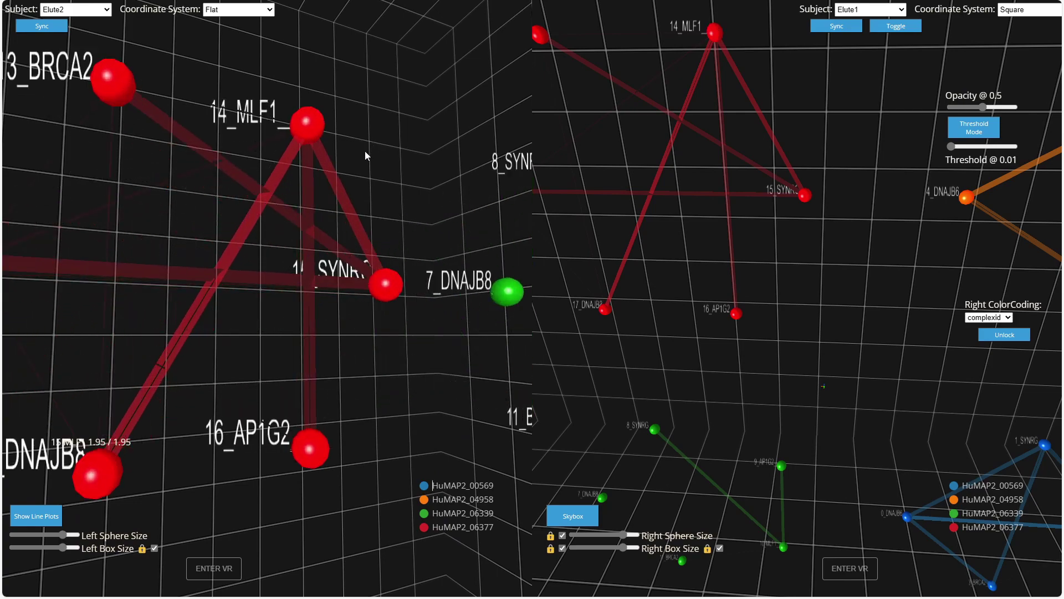
- Cycle the red HuMAP2_06377 complex and the green HuMAP2_06339 complex through their visibility states and back to full display
{"action": "right_click_drag", "start_coordinate": [384, 185], "coordinate": [428, 186]}
{"action": "left_click_drag", "start_coordinate": [198, 211], "coordinate": [235, 212]}
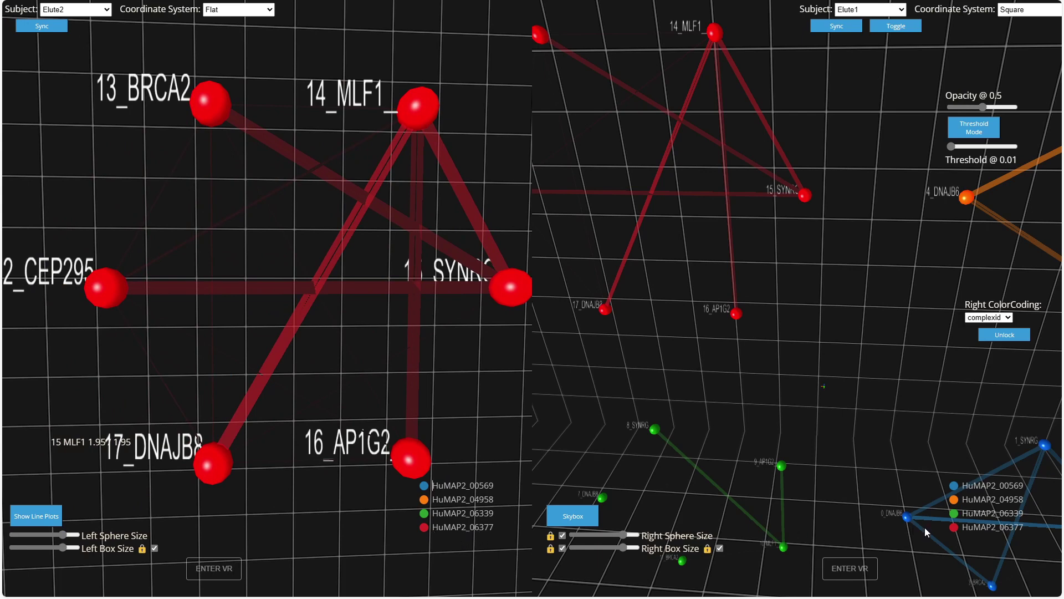
{"action": "left_click", "coordinate": [957, 529]}
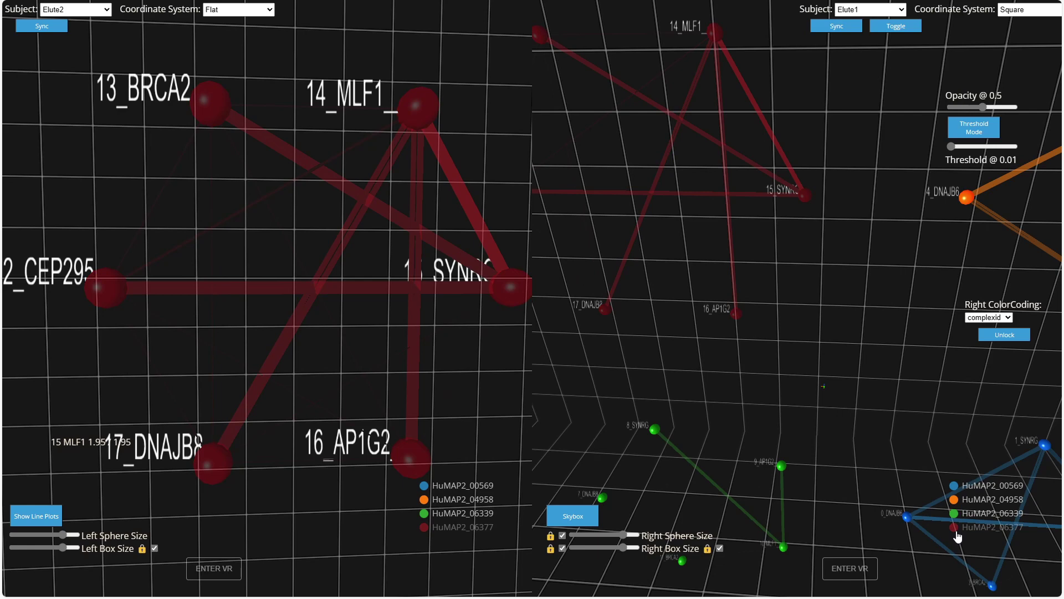
{"action": "left_click", "coordinate": [957, 531]}
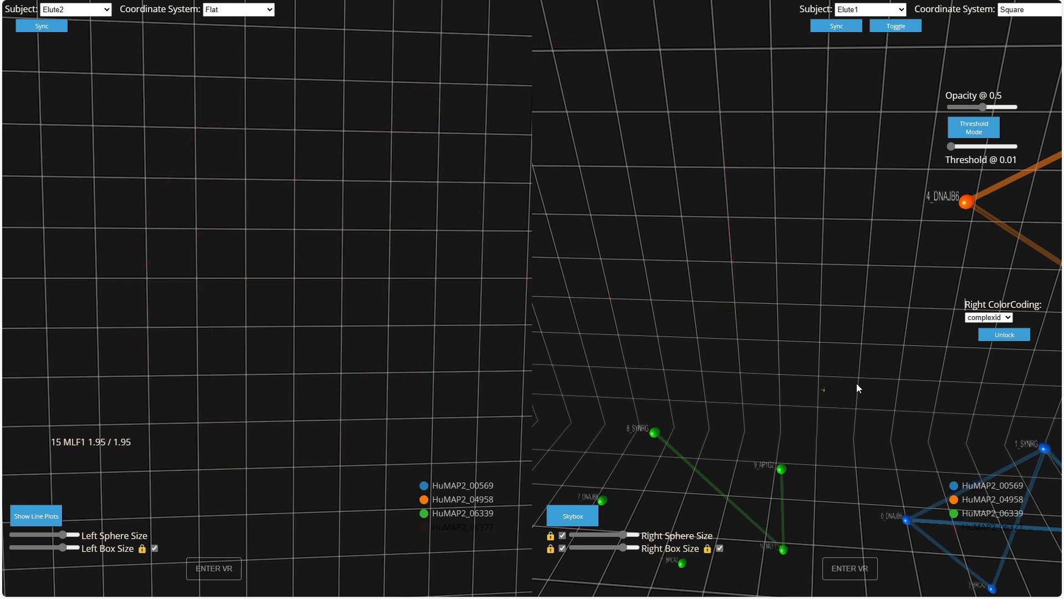
{"action": "left_click", "coordinate": [957, 530]}
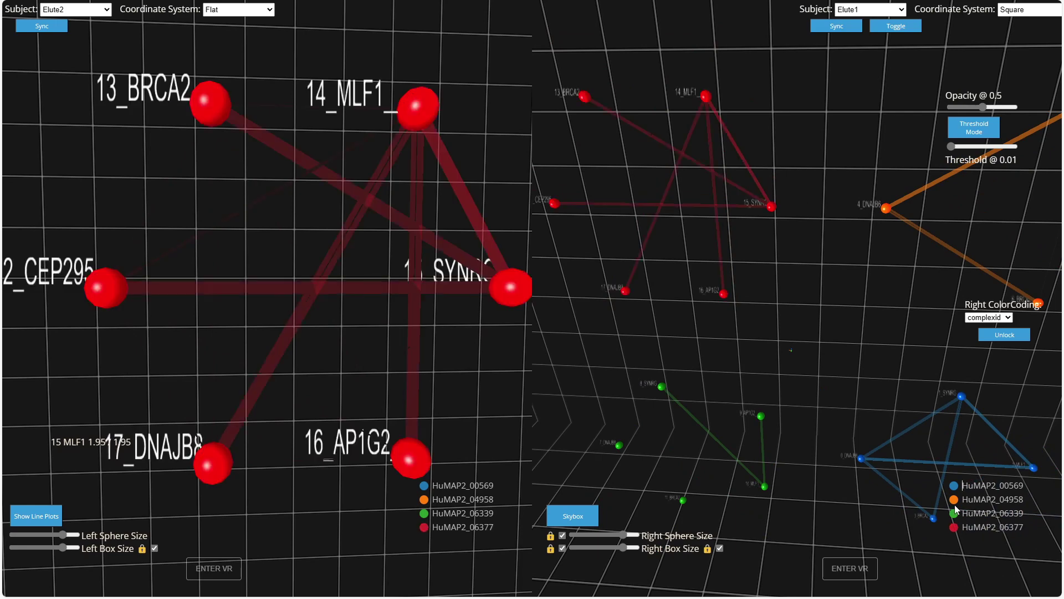
{"action": "left_click", "coordinate": [956, 516]}
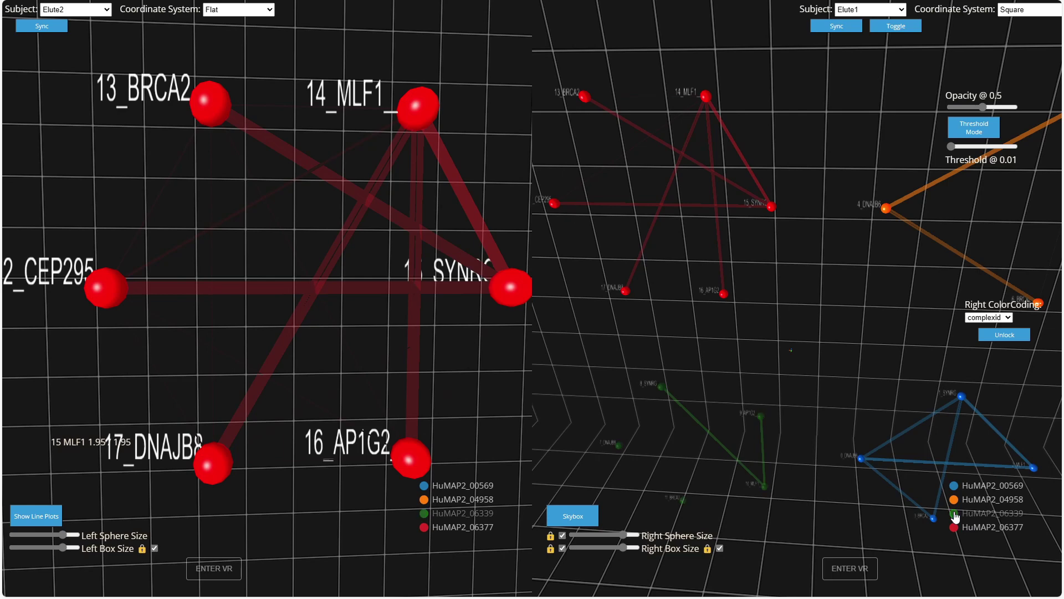
{"action": "left_click", "coordinate": [956, 515]}
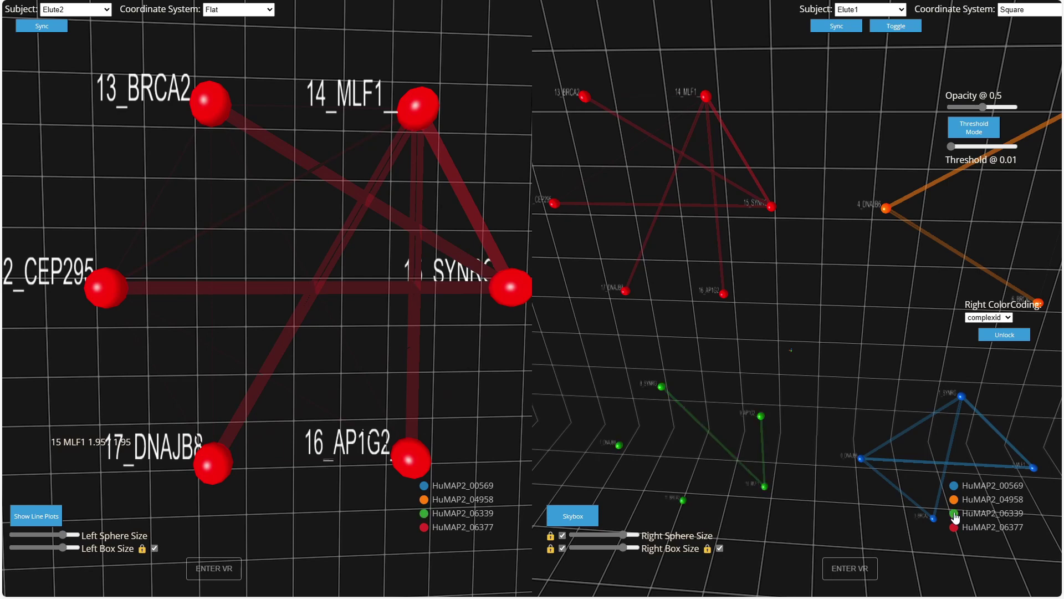
- Raise the opacity of the connections to 100, and settle it at 78
{"action": "right_click_drag", "start_coordinate": [864, 287], "coordinate": [867, 296]}
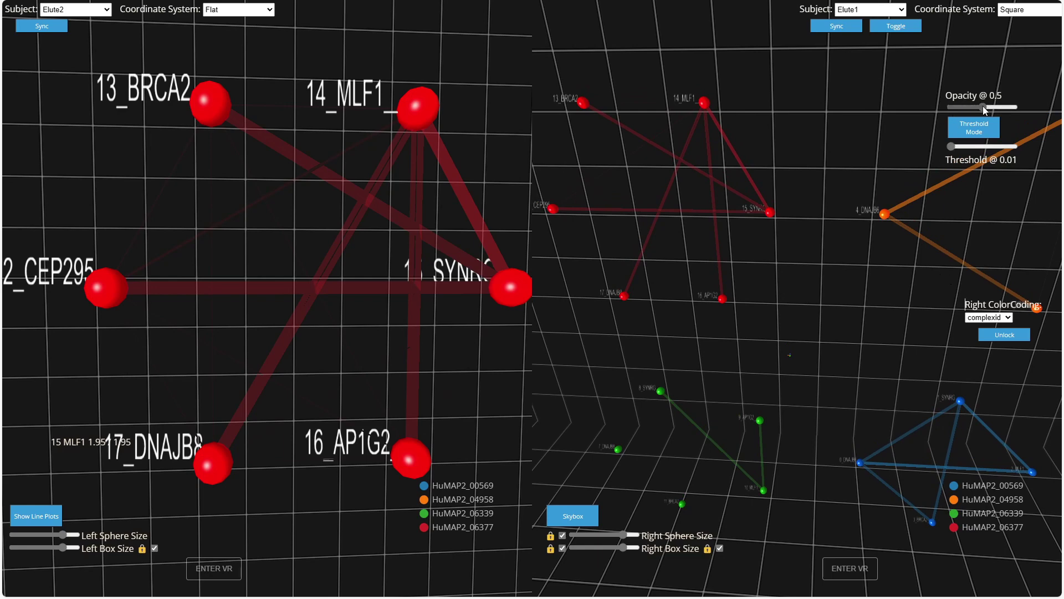
{"action": "left_click_drag", "start_coordinate": [983, 107], "coordinate": [1027, 108]}
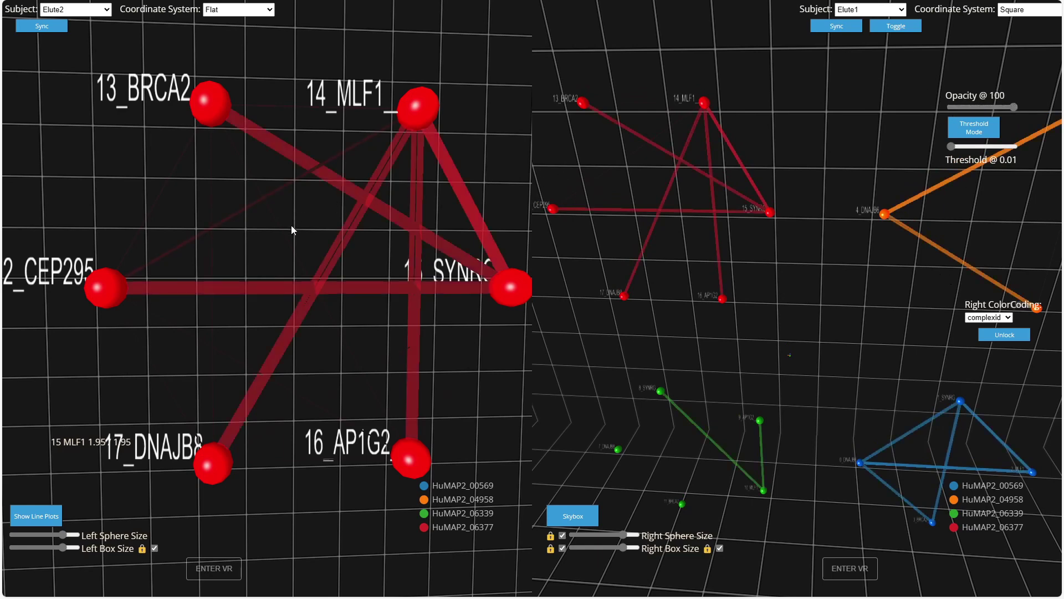
{"action": "scroll", "coordinate": [290, 243], "scroll_direction": "down", "scroll_amount": 1}
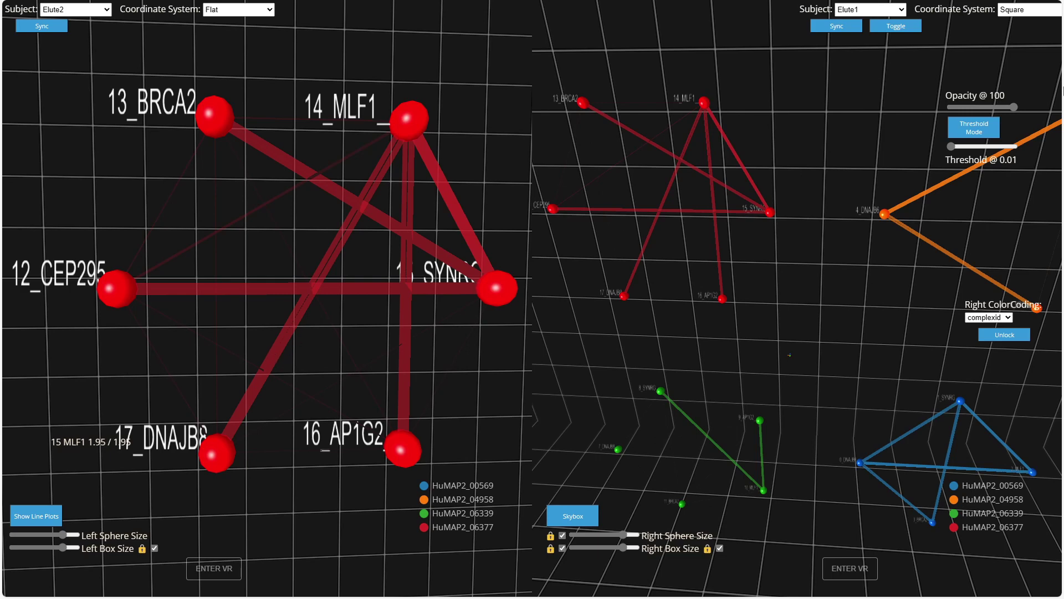
{"action": "left_click", "coordinate": [1003, 107]}
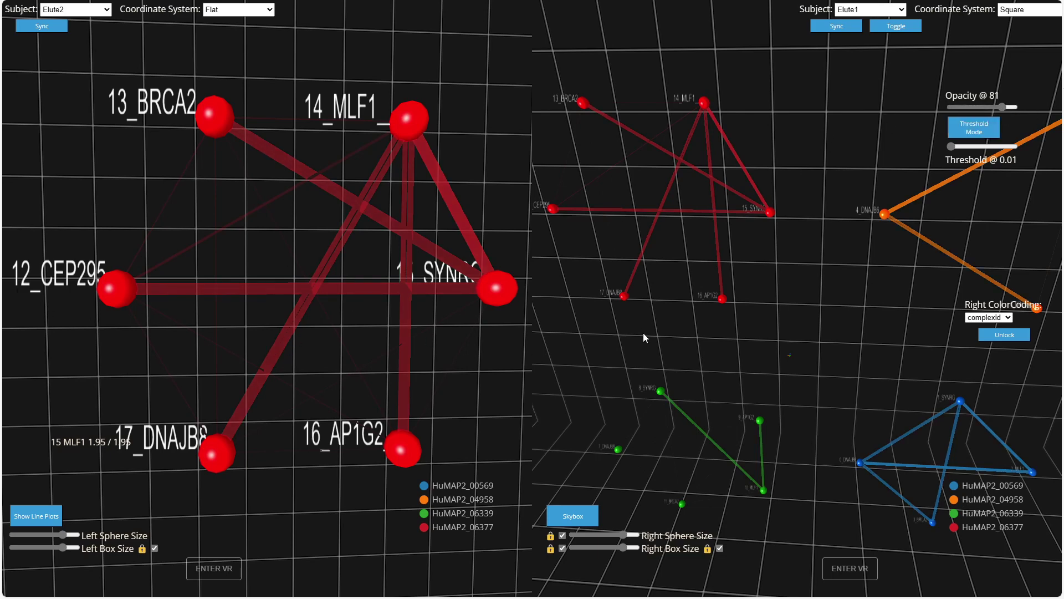
{"action": "mouse_move", "coordinate": [643, 333]}
{"action": "left_mouse_down"}
{"action": "mouse_move", "coordinate": [703, 342]}
{"action": "mouse_move", "coordinate": [616, 339]}
{"action": "mouse_move", "coordinate": [636, 340]}
{"action": "left_mouse_up"}
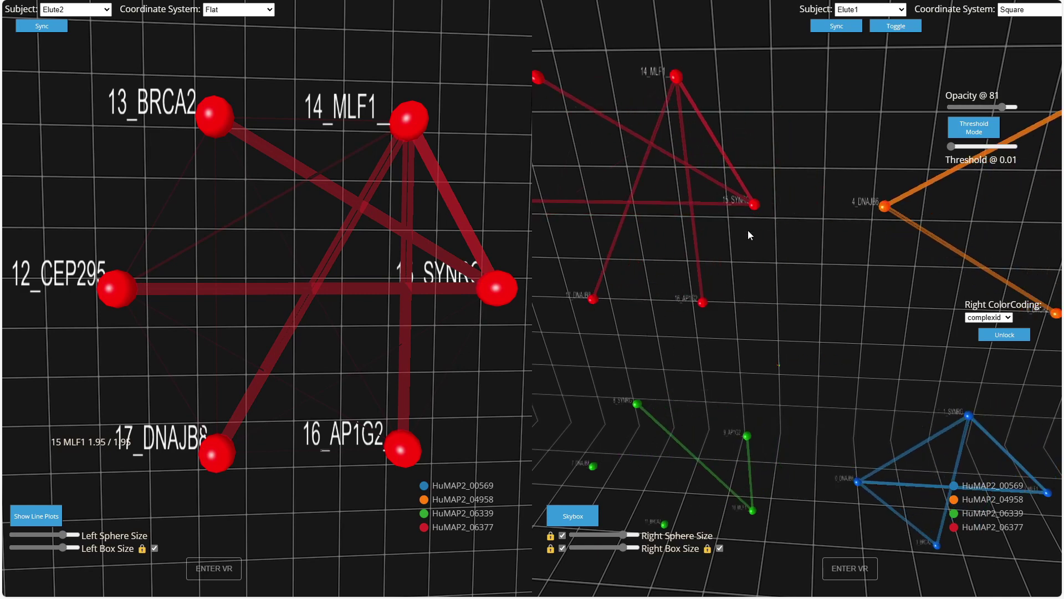
{"action": "mouse_move", "coordinate": [1001, 107]}
{"action": "left_mouse_down"}
{"action": "mouse_move", "coordinate": [1020, 105]}
{"action": "mouse_move", "coordinate": [967, 108]}
{"action": "mouse_move", "coordinate": [1006, 110]}
{"action": "mouse_move", "coordinate": [997, 107]}
{"action": "left_mouse_up"}
- Turn the skybox off and on again, and enlarge the spheres in both views together with the linked size settings
{"action": "left_click", "coordinate": [582, 514]}
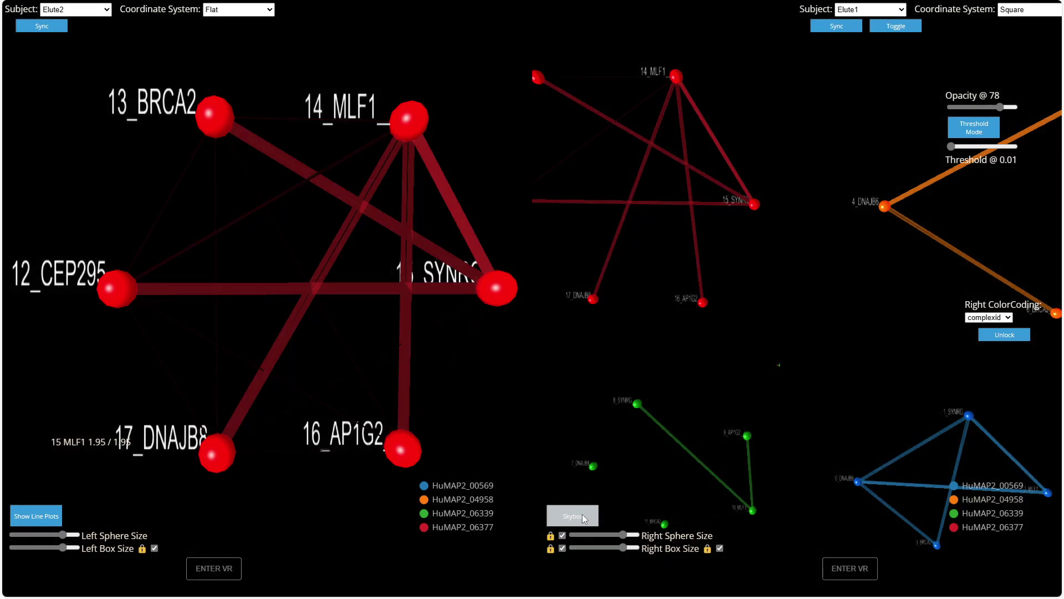
{"action": "left_click", "coordinate": [580, 516]}
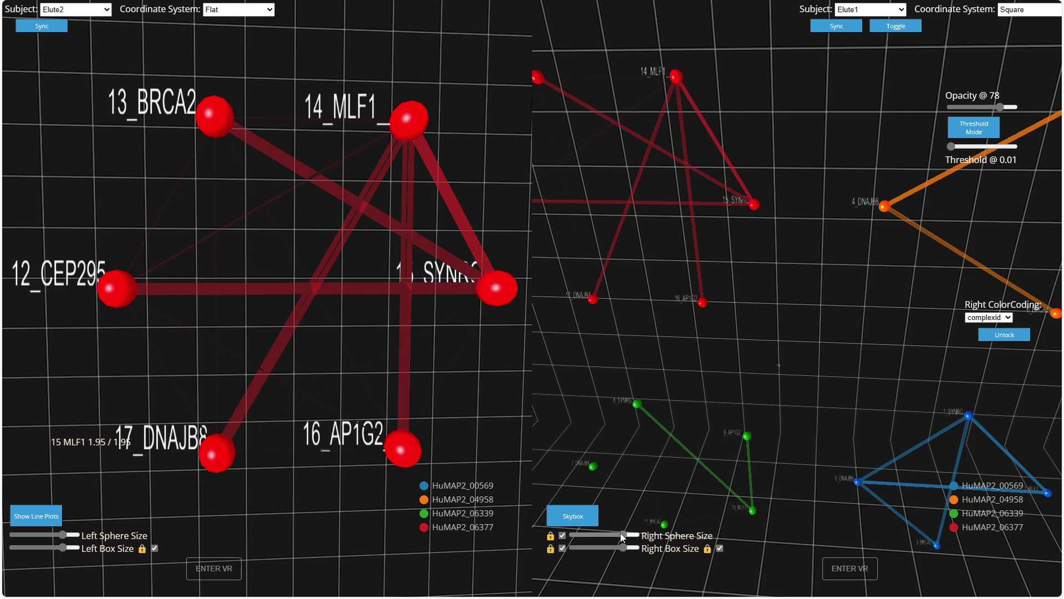
{"action": "left_click_drag", "start_coordinate": [615, 534], "coordinate": [590, 537]}
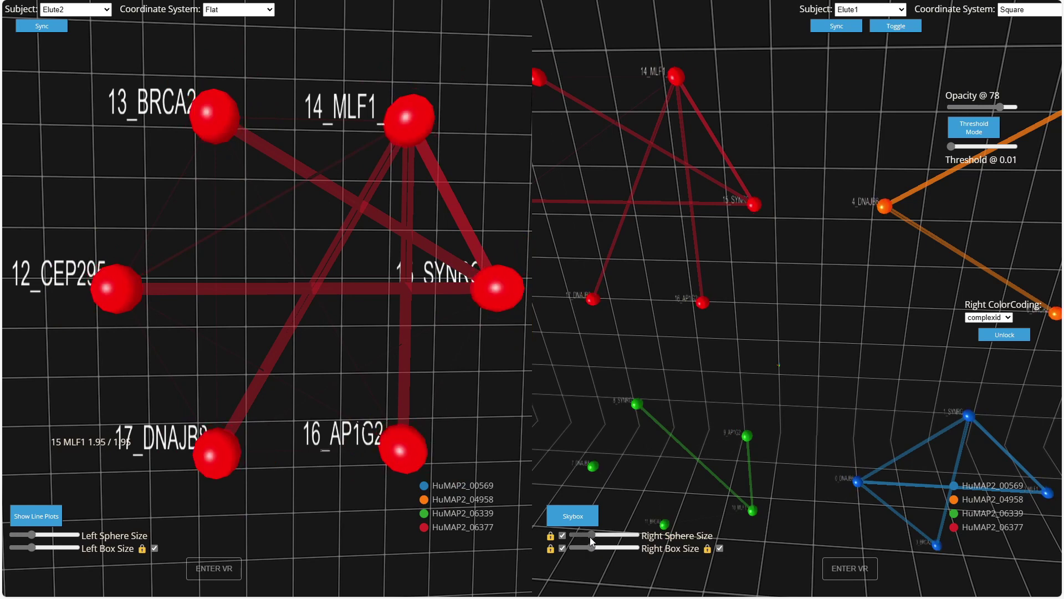
- Unlock the right view's sphere and box size links, and resize the left view's spheres independently, ending at a moderate size
{"action": "left_click", "coordinate": [720, 548]}
{"action": "left_click", "coordinate": [562, 548]}
{"action": "left_click", "coordinate": [562, 535]}
{"action": "left_click", "coordinate": [57, 549]}
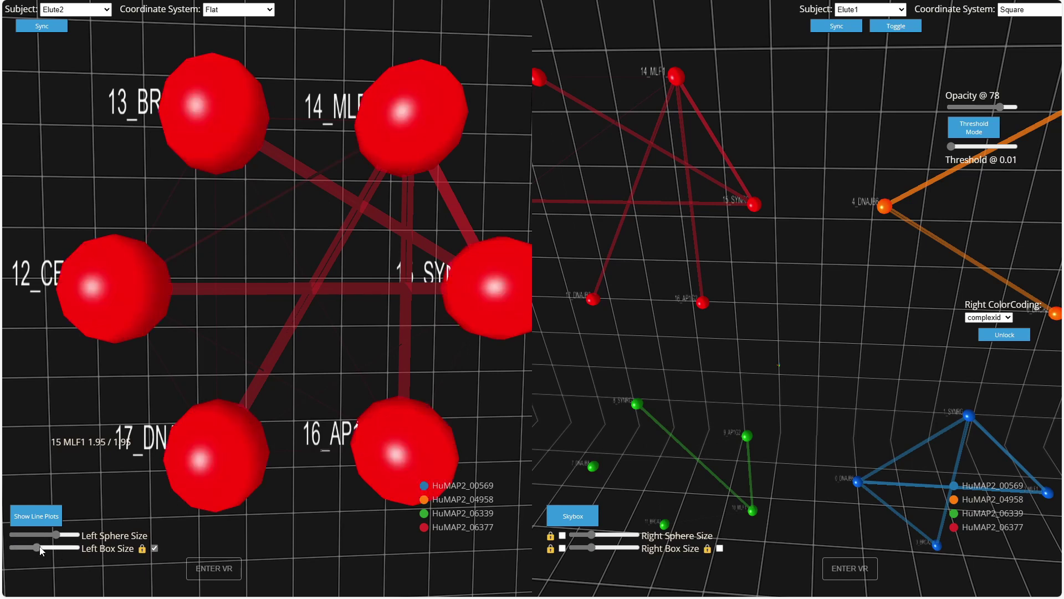
{"action": "left_click", "coordinate": [36, 549]}
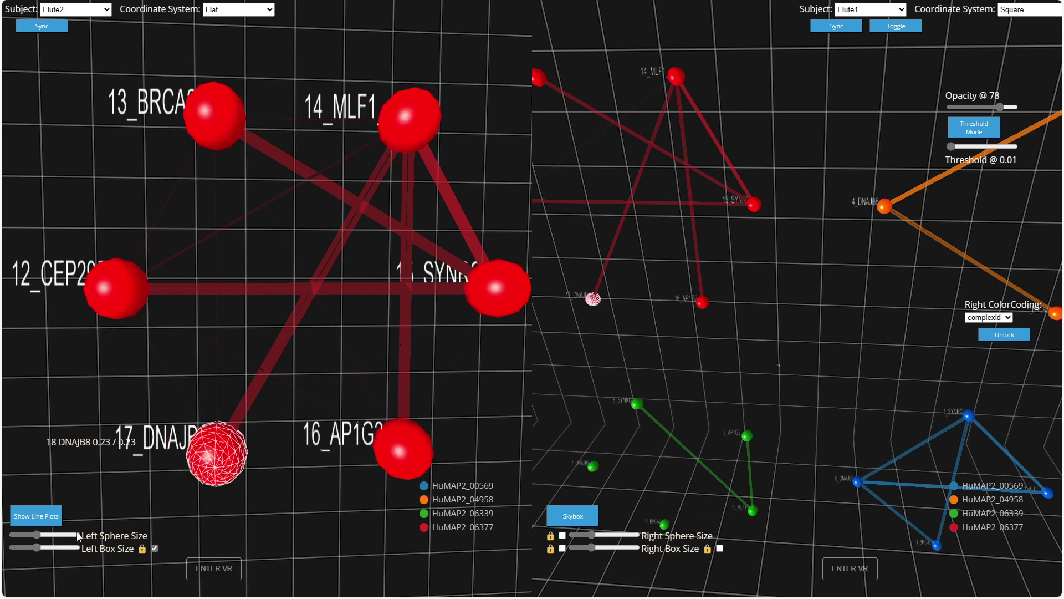
{"action": "left_click", "coordinate": [31, 536]}
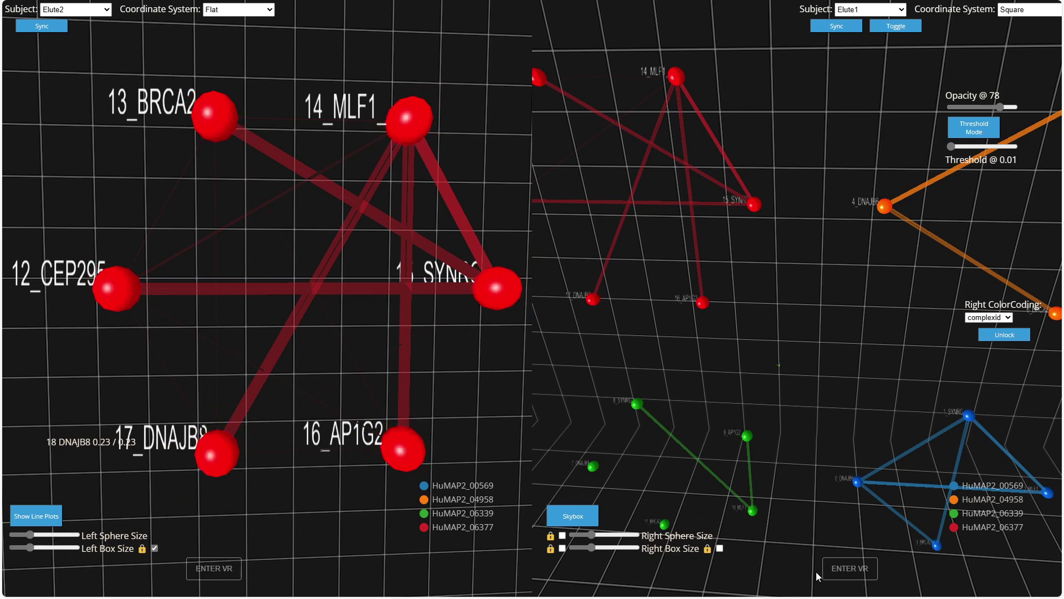
- Relink the right view's box size to its sphere size, and adjust the right view's sizes together
{"action": "left_click", "coordinate": [720, 548]}
{"action": "left_click_drag", "start_coordinate": [593, 548], "coordinate": [607, 548]}
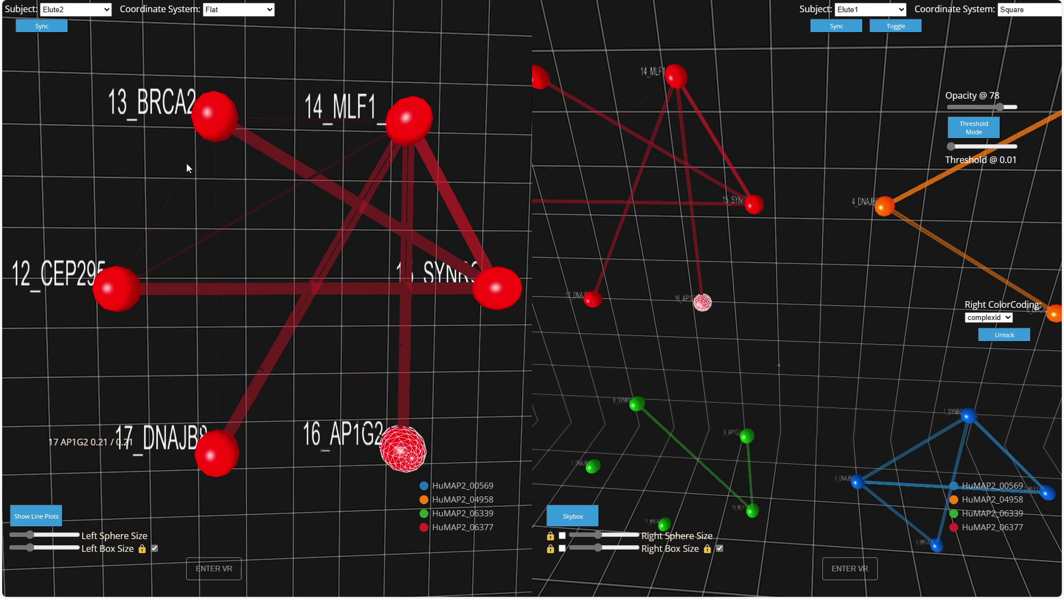
- Switch the threshold mode to intra-threshold and set the threshold to 0.134
{"action": "left_click", "coordinate": [987, 130]}
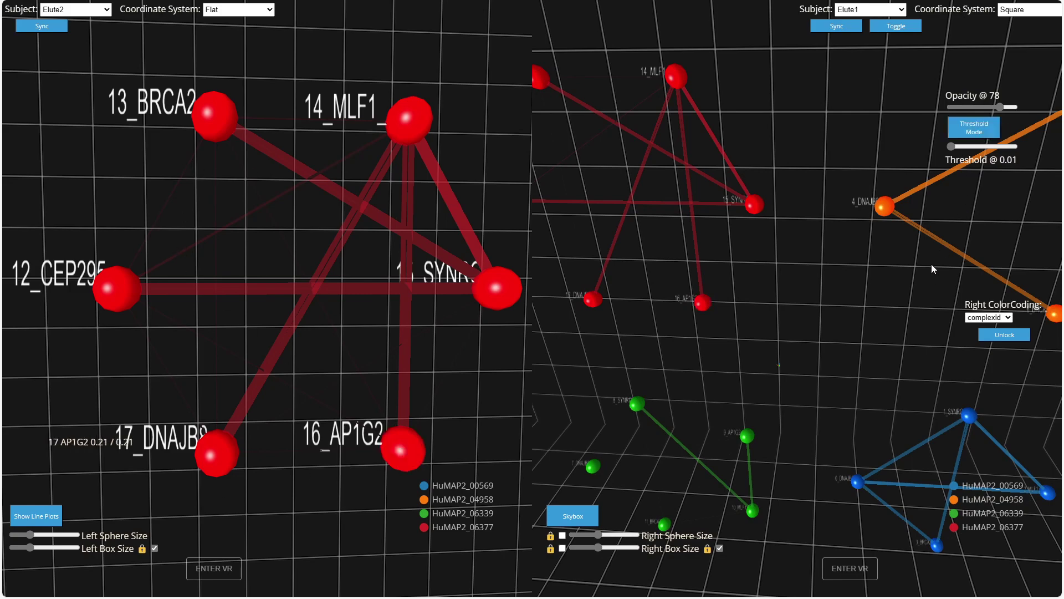
{"action": "left_click_drag", "start_coordinate": [927, 270], "coordinate": [965, 266]}
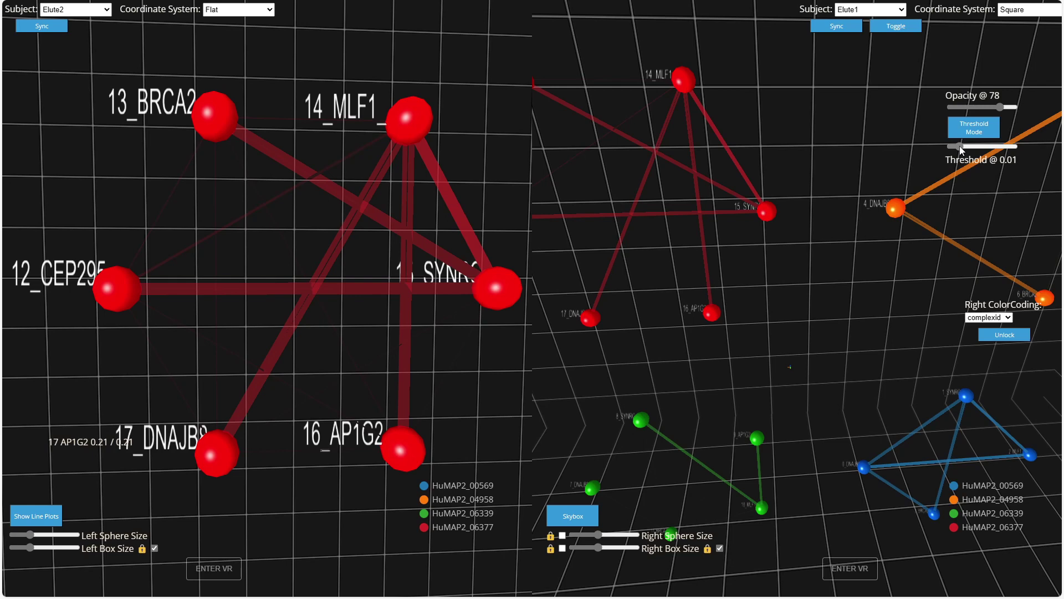
{"action": "left_click", "coordinate": [960, 145]}
{"action": "scroll", "coordinate": [825, 263], "scroll_direction": "down", "scroll_amount": 3}
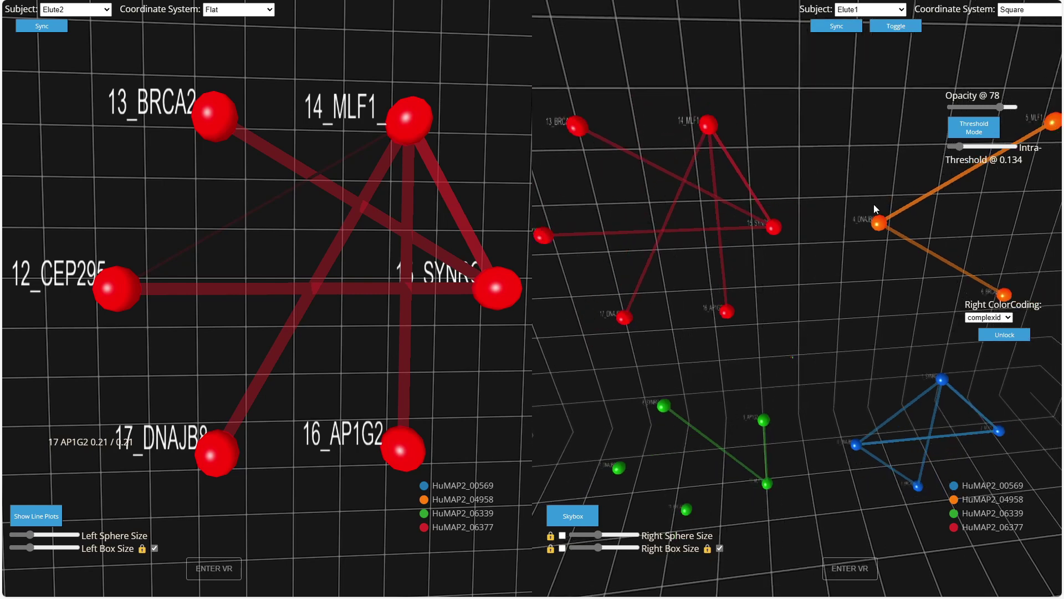
- Raise the intra-threshold to about 0.497 to filter out weaker connections within the complexes
{"action": "left_click_drag", "start_coordinate": [960, 147], "coordinate": [971, 147]}
{"action": "left_click_drag", "start_coordinate": [973, 147], "coordinate": [984, 148]}
{"action": "right_click", "coordinate": [984, 149]}
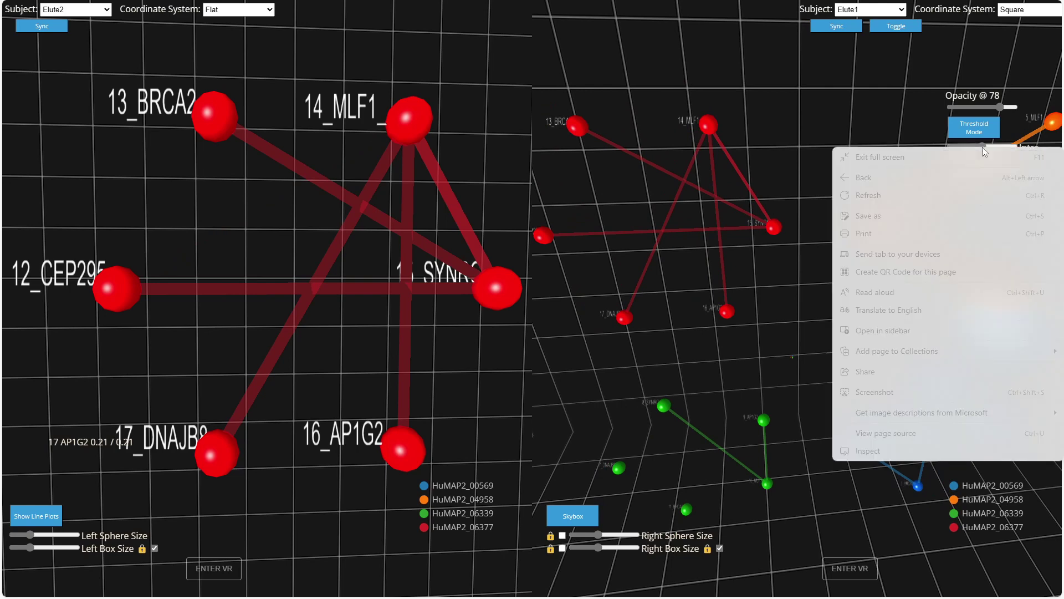
{"action": "left_click", "coordinate": [860, 101]}
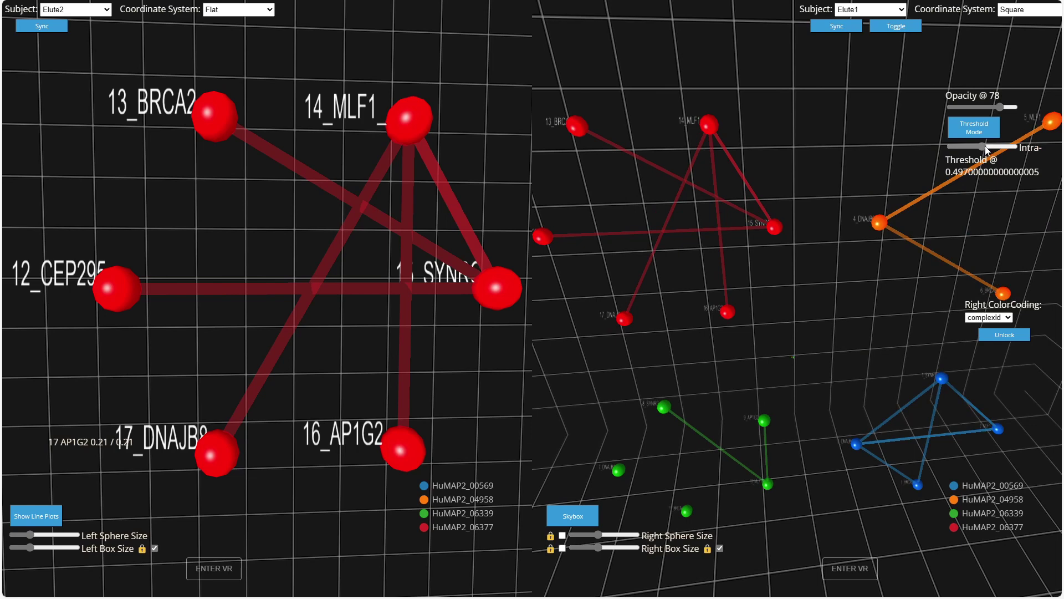
{"action": "right_click", "coordinate": [986, 148]}
{"action": "left_click", "coordinate": [882, 113]}
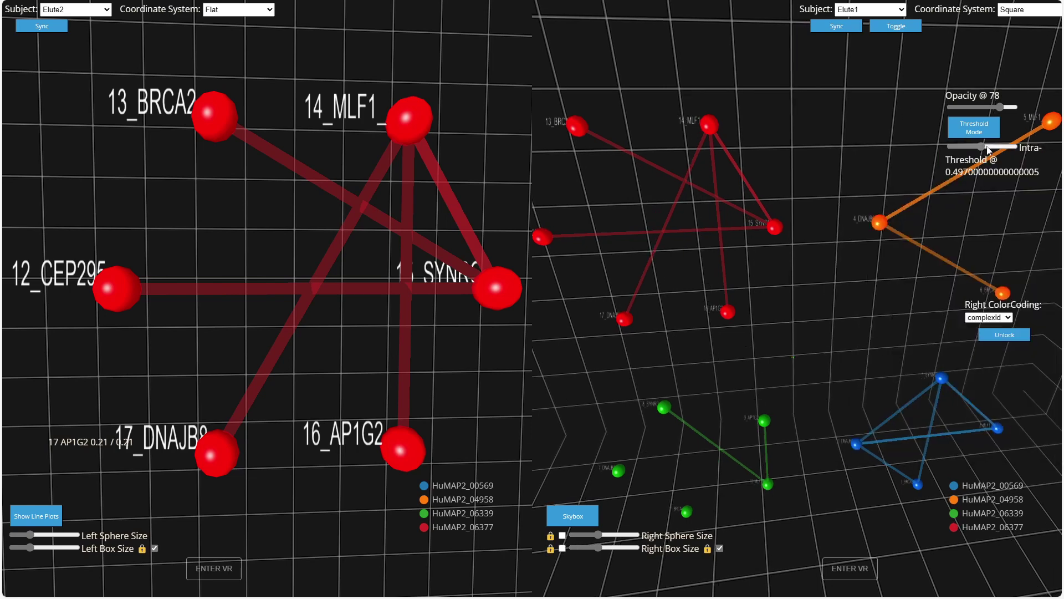
- Raise the intra-threshold to 0.903 and check the remaining connections across all complexes in the right view
{"action": "left_click_drag", "start_coordinate": [984, 146], "coordinate": [1009, 145]}
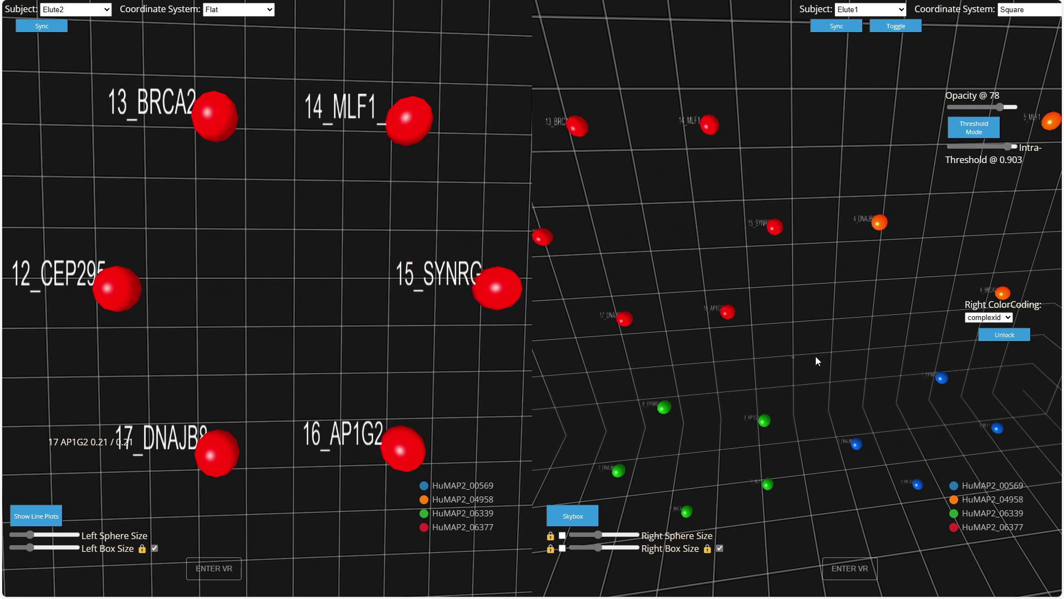
{"action": "scroll", "coordinate": [816, 356], "scroll_direction": "down", "scroll_amount": 2}
{"action": "right_click_drag", "start_coordinate": [831, 343], "coordinate": [821, 330]}
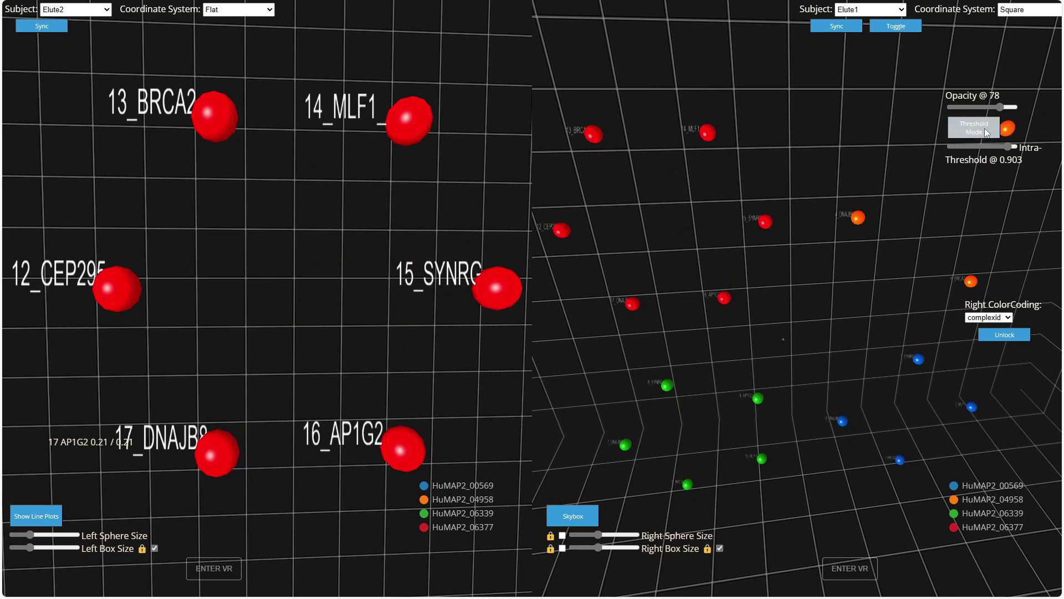
- Lower the intra-threshold in stages to about 0.656, 0.452 and 0.329, checking the blue complex's SYNRG node along the way
{"action": "left_click_drag", "start_coordinate": [1006, 145], "coordinate": [992, 146]}
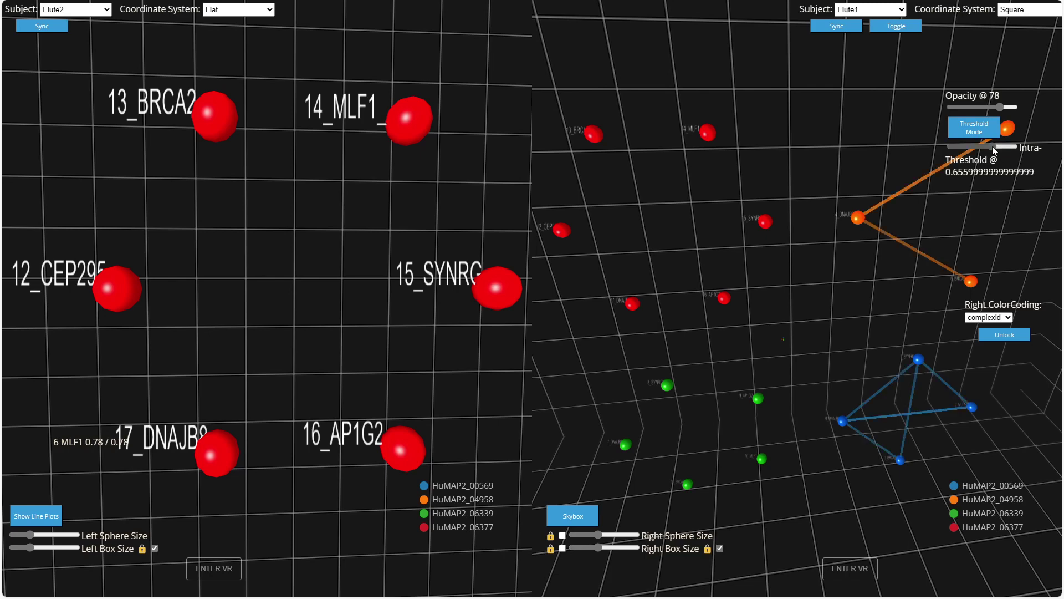
{"action": "left_click", "coordinate": [919, 359]}
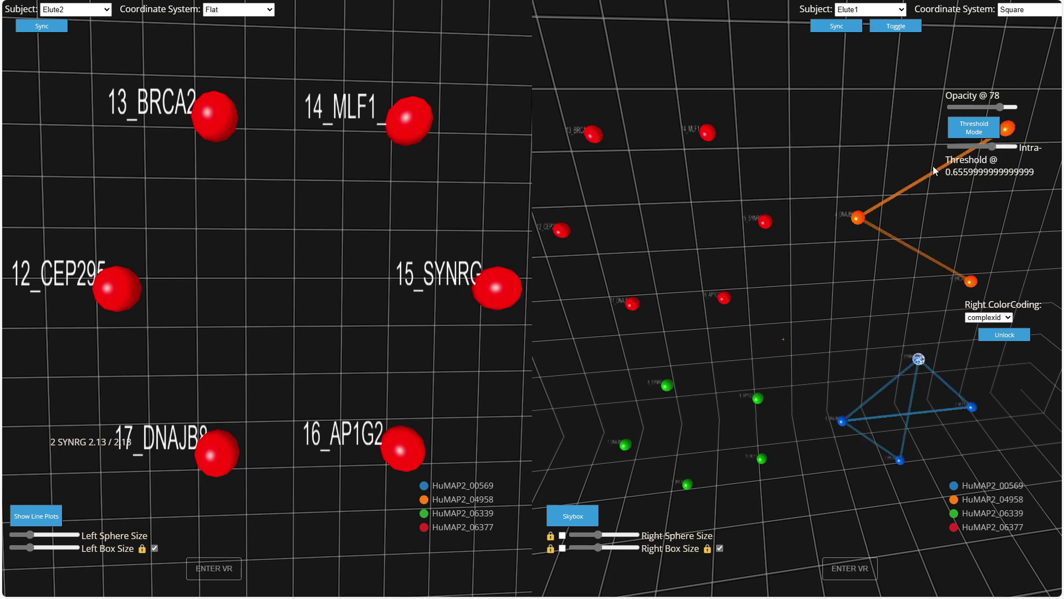
{"action": "left_click_drag", "start_coordinate": [993, 145], "coordinate": [980, 145]}
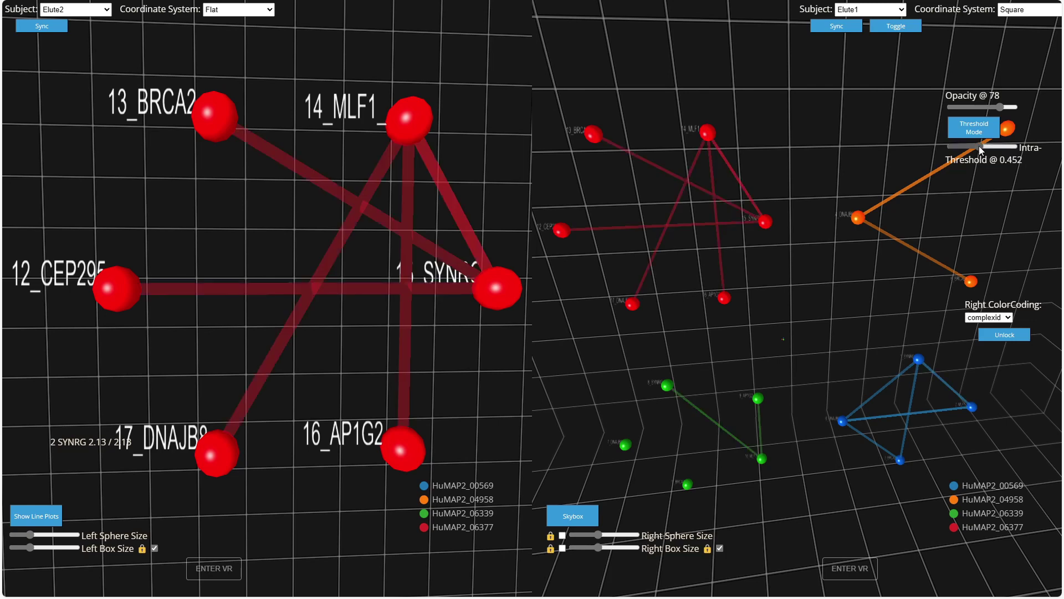
{"action": "left_click_drag", "start_coordinate": [978, 147], "coordinate": [972, 147]}
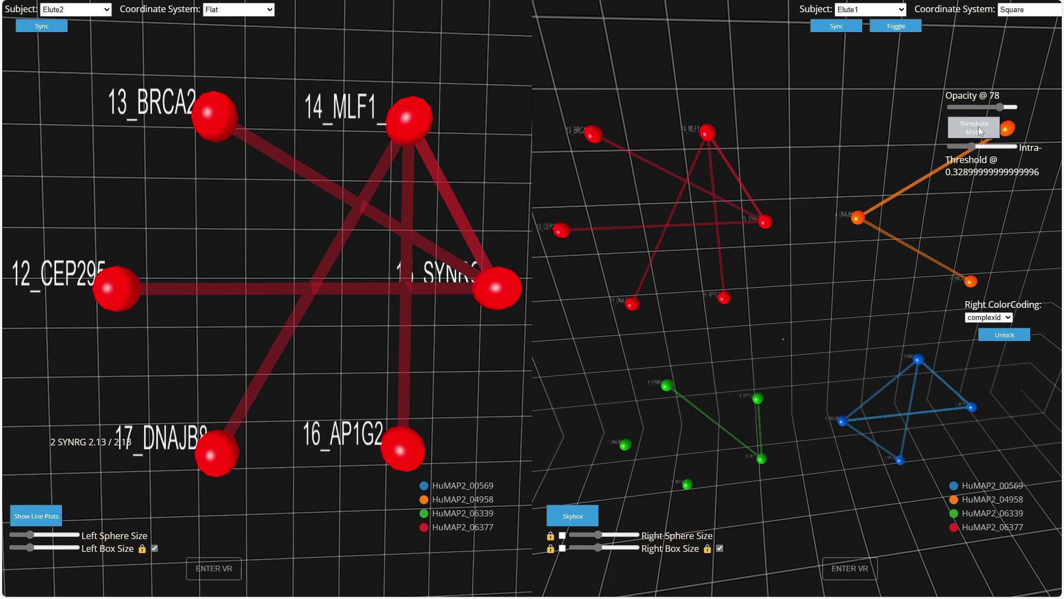
- Switch the threshold mode to number of edges, try the range down to 1 edge, and set it to 4
{"action": "left_click", "coordinate": [980, 131]}
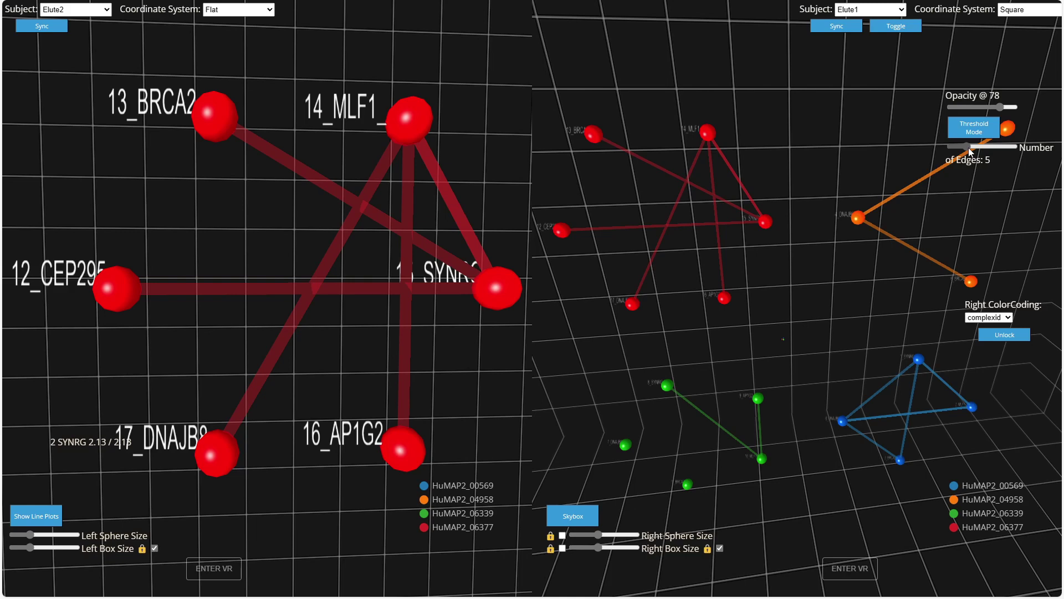
{"action": "left_click_drag", "start_coordinate": [969, 151], "coordinate": [1018, 147]}
{"action": "left_click_drag", "start_coordinate": [1004, 146], "coordinate": [958, 148]}
{"action": "left_click", "coordinate": [955, 149]}
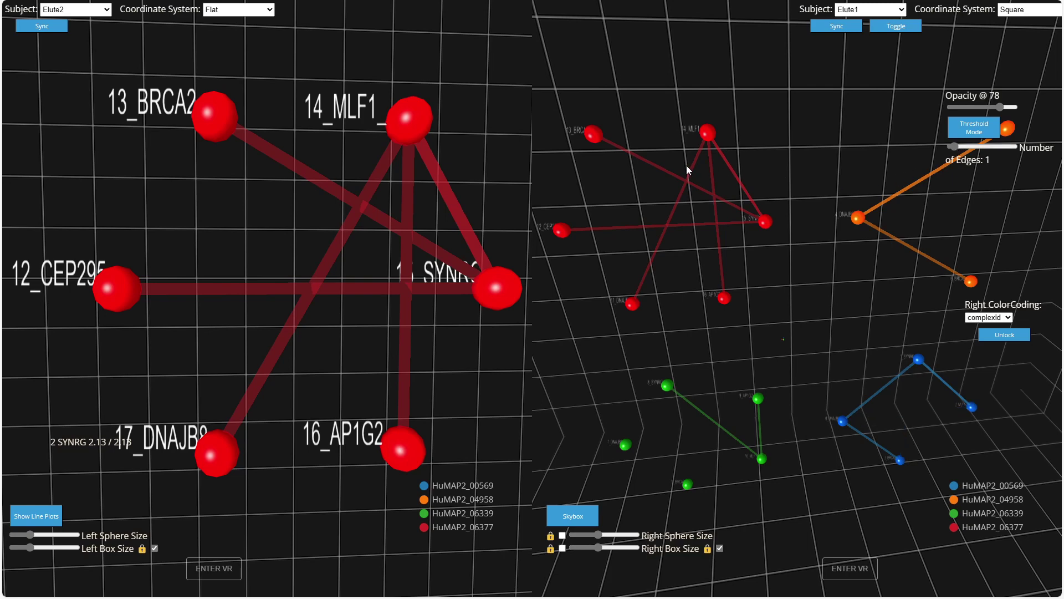
{"action": "mouse_move", "coordinate": [710, 136]}
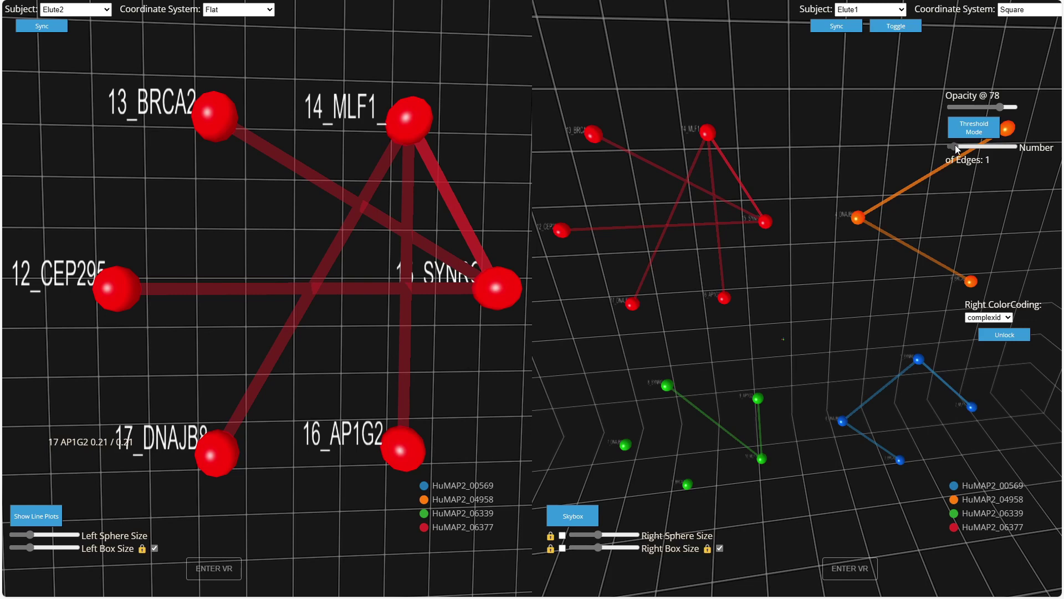
{"action": "mouse_move", "coordinate": [955, 148]}
{"action": "left_mouse_down"}
{"action": "mouse_move", "coordinate": [996, 147]}
{"action": "mouse_move", "coordinate": [961, 146]}
{"action": "left_mouse_up"}
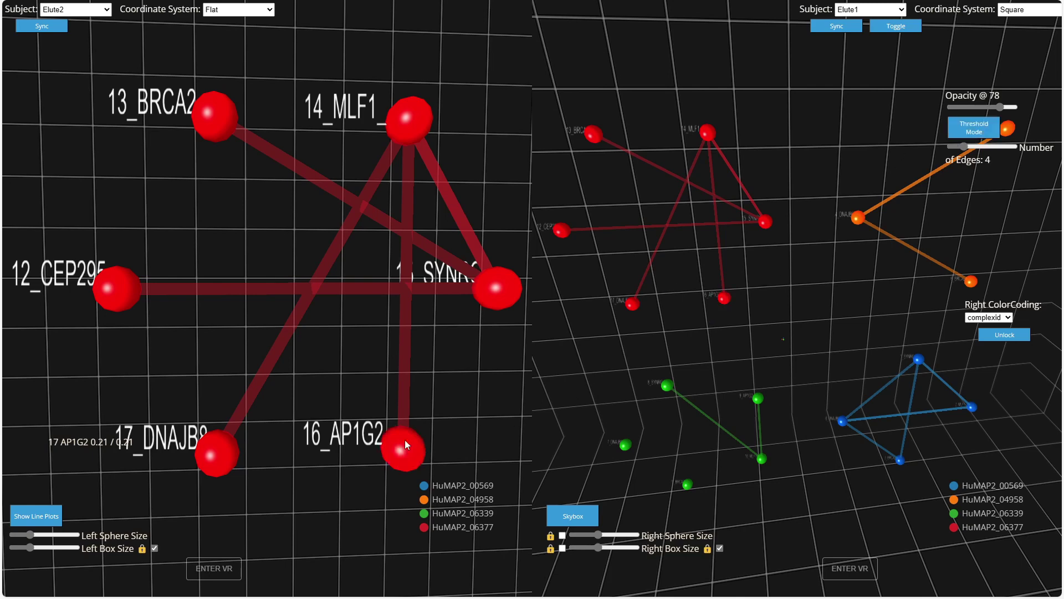
- Show the line plots in the left view
{"action": "left_click", "coordinate": [45, 523]}
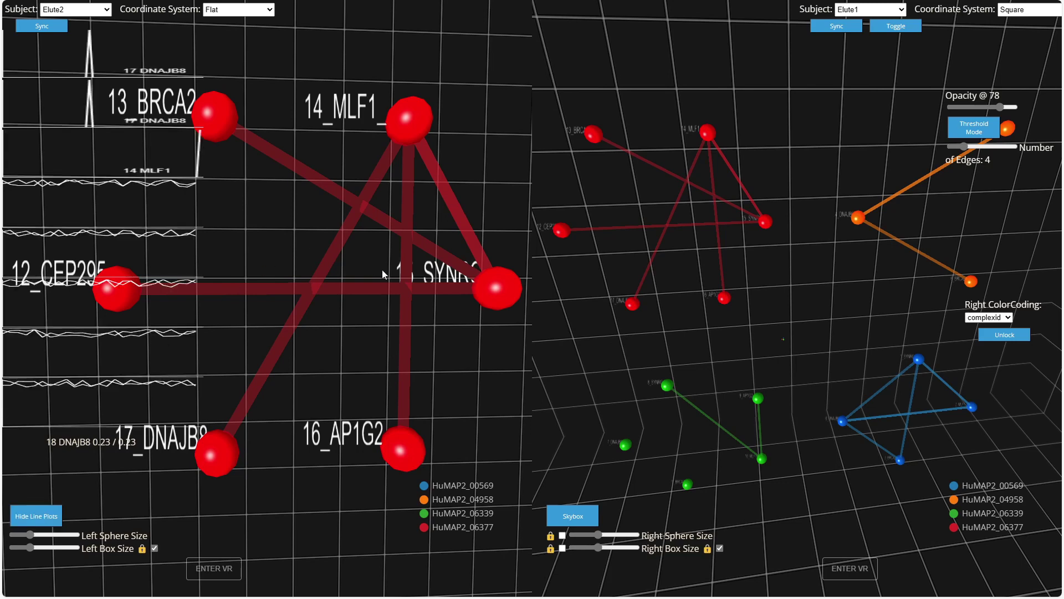
- Add line plots for the red complex's SYNRG, DNAJB8, CEP295 and BRCA2 nodes from the left view
{"action": "left_click", "coordinate": [508, 291]}
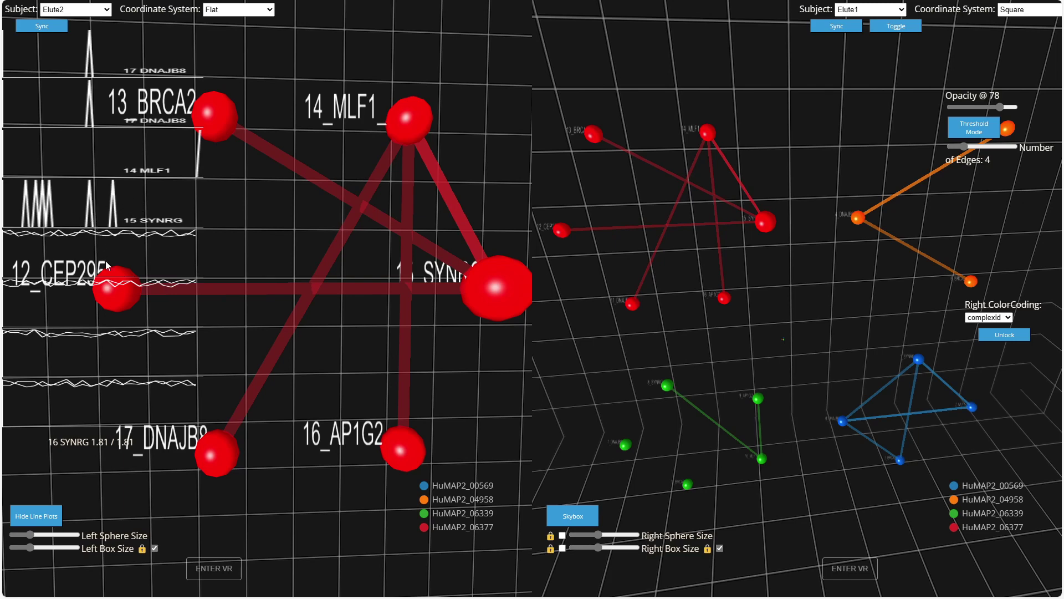
{"action": "left_click", "coordinate": [135, 281]}
{"action": "left_click", "coordinate": [218, 452]}
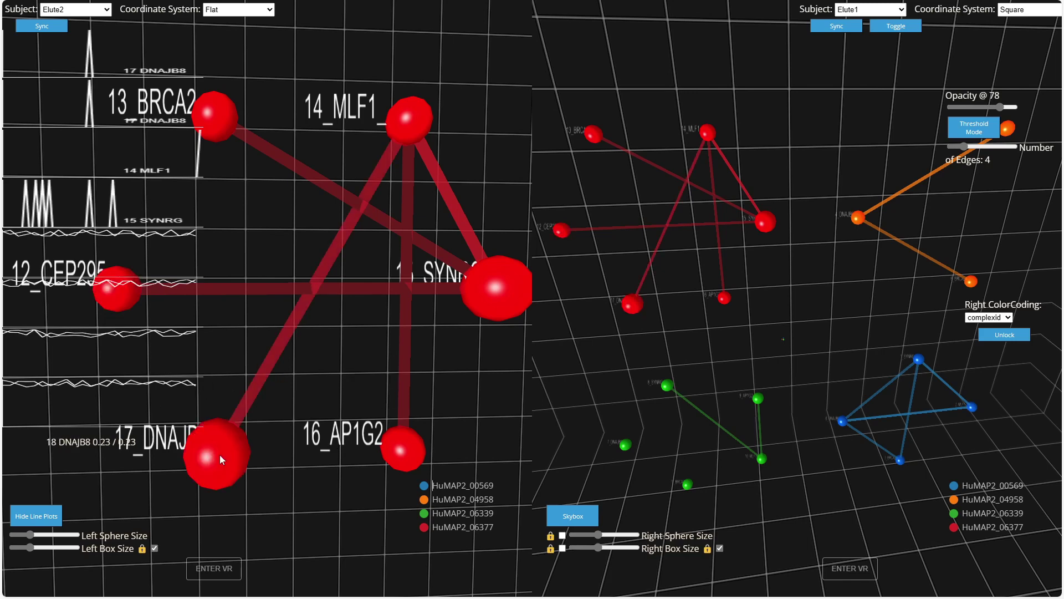
{"action": "left_click", "coordinate": [132, 297]}
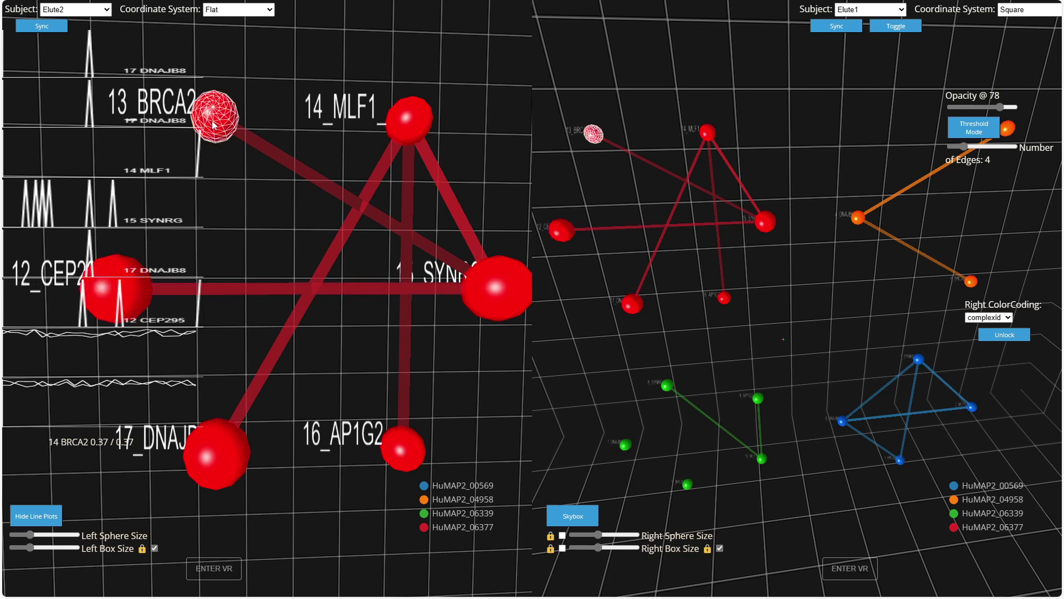
{"action": "left_click", "coordinate": [217, 121]}
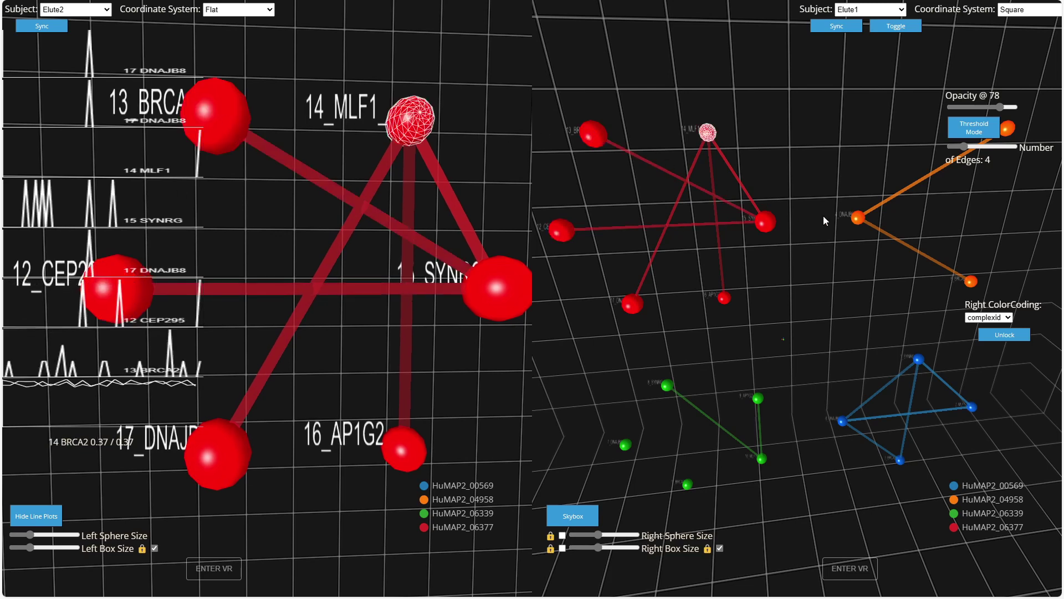
- Add line plots for the orange complex's DNAJB6 and BRCA2 nodes from the right view
{"action": "left_click", "coordinate": [859, 219]}
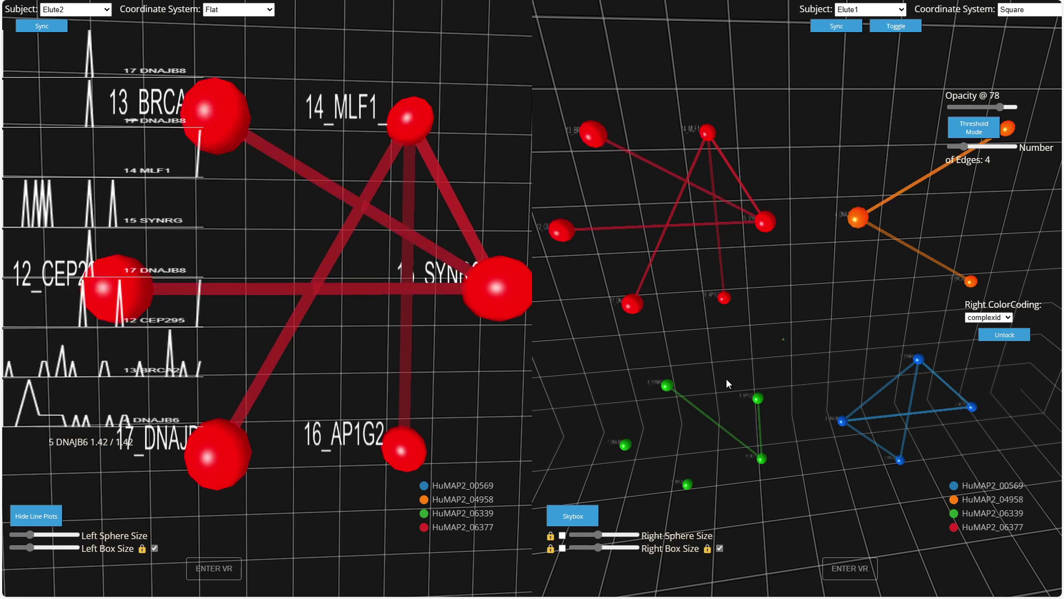
{"action": "left_click", "coordinate": [974, 283]}
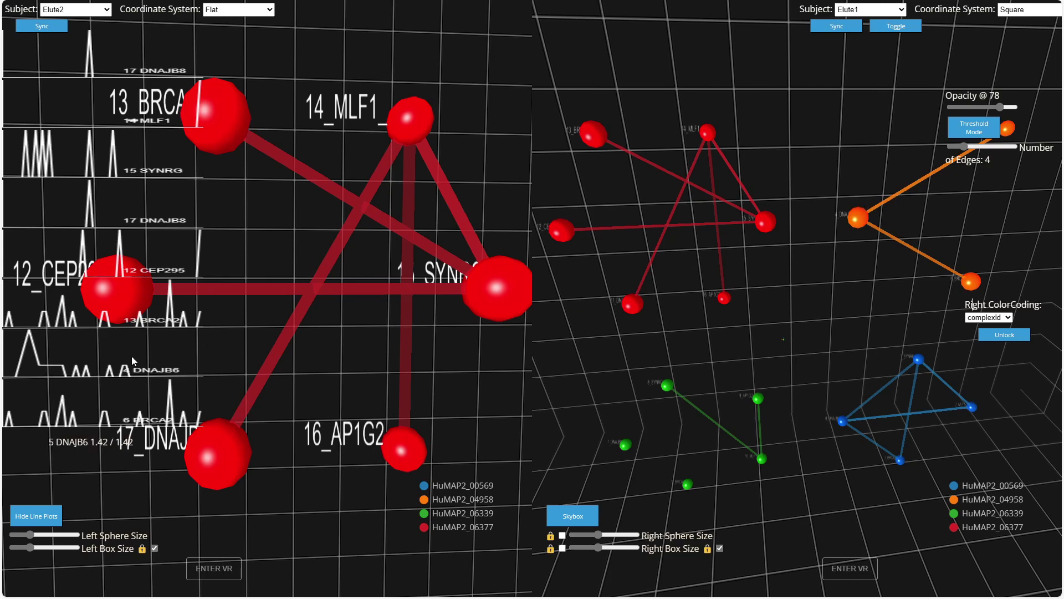
{"action": "left_click", "coordinate": [861, 217]}
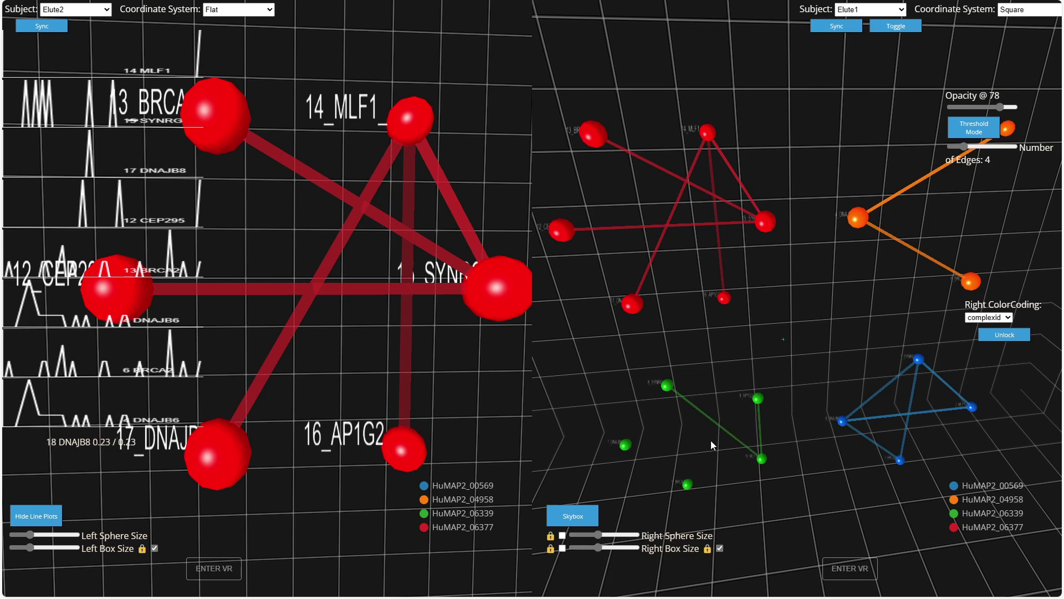
- Add line plots for the blue complex's DNAJB6, MLF1, SYNRG and BRCA2 nodes from the right view
{"action": "left_click", "coordinate": [842, 423]}
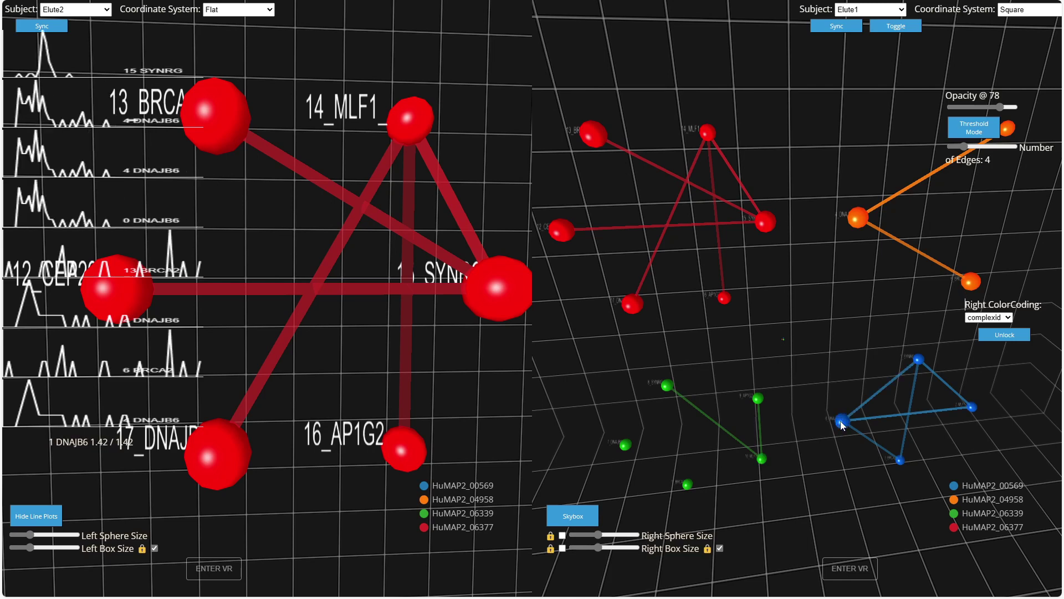
{"action": "left_click", "coordinate": [972, 407]}
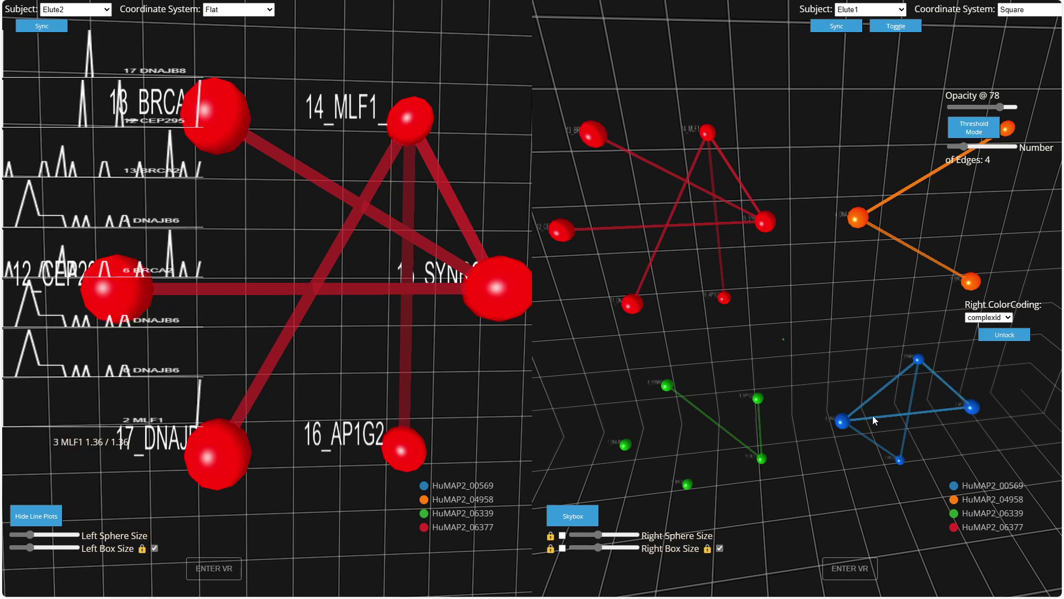
{"action": "left_click", "coordinate": [918, 361]}
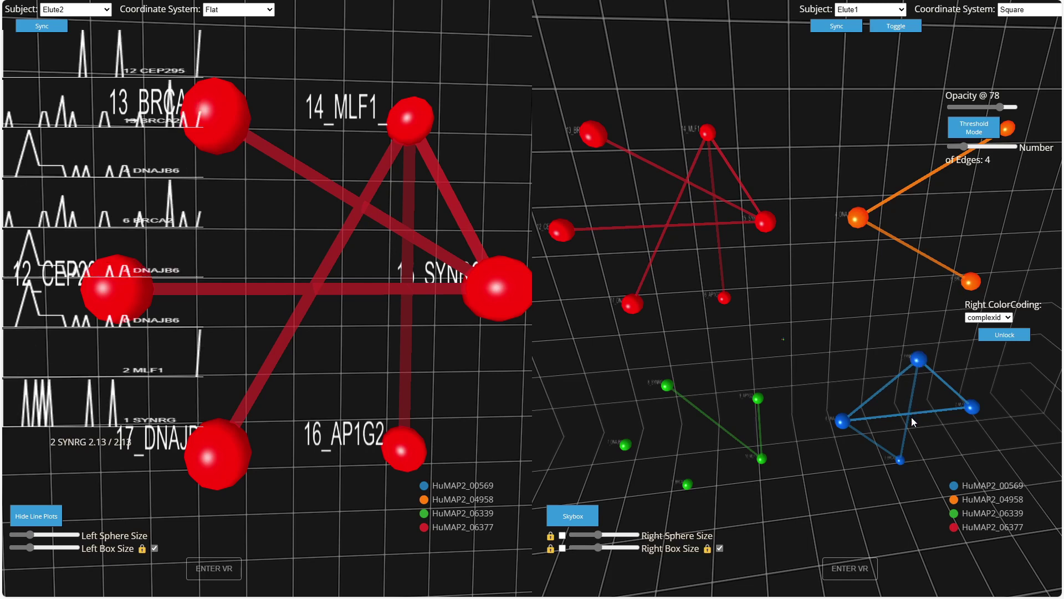
{"action": "left_click", "coordinate": [903, 458]}
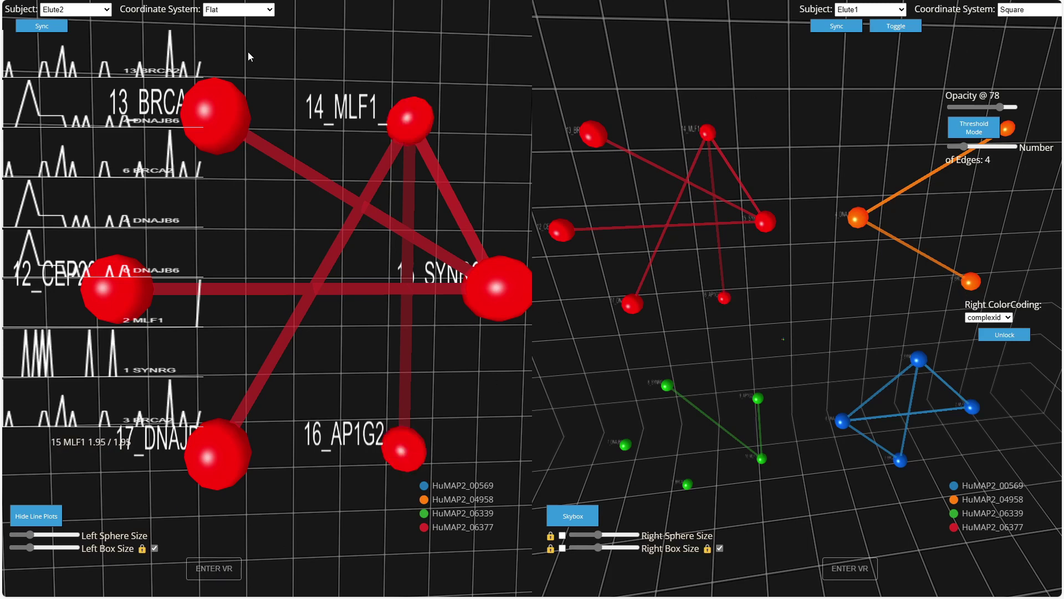
- Set the right view's coordinate system to complexid and inspect the rearranged complexes
{"action": "left_click", "coordinate": [1014, 12]}
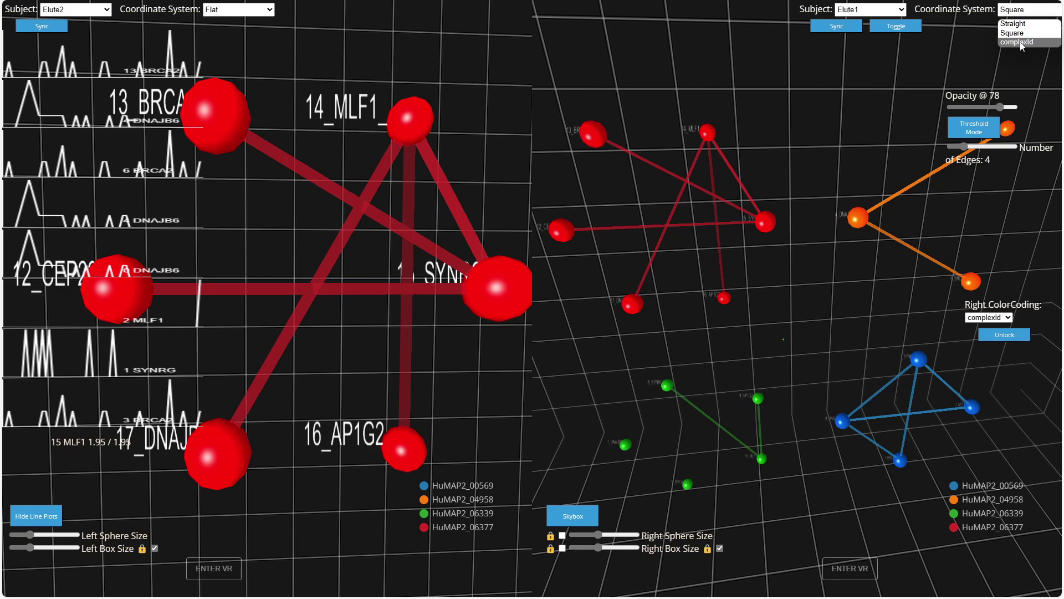
{"action": "left_click", "coordinate": [1020, 42]}
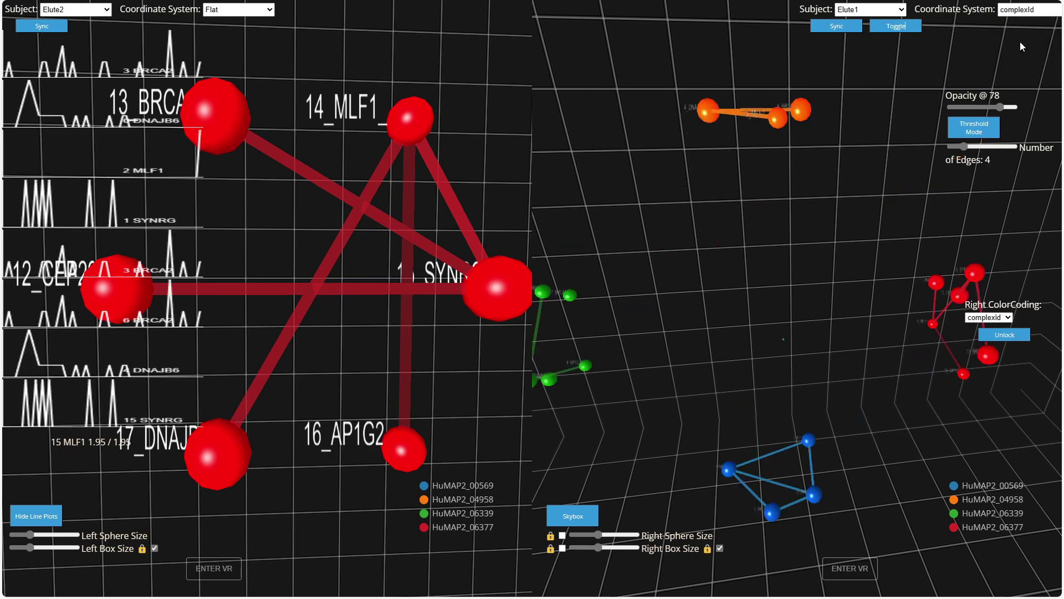
{"action": "left_click_drag", "start_coordinate": [840, 224], "coordinate": [803, 379]}
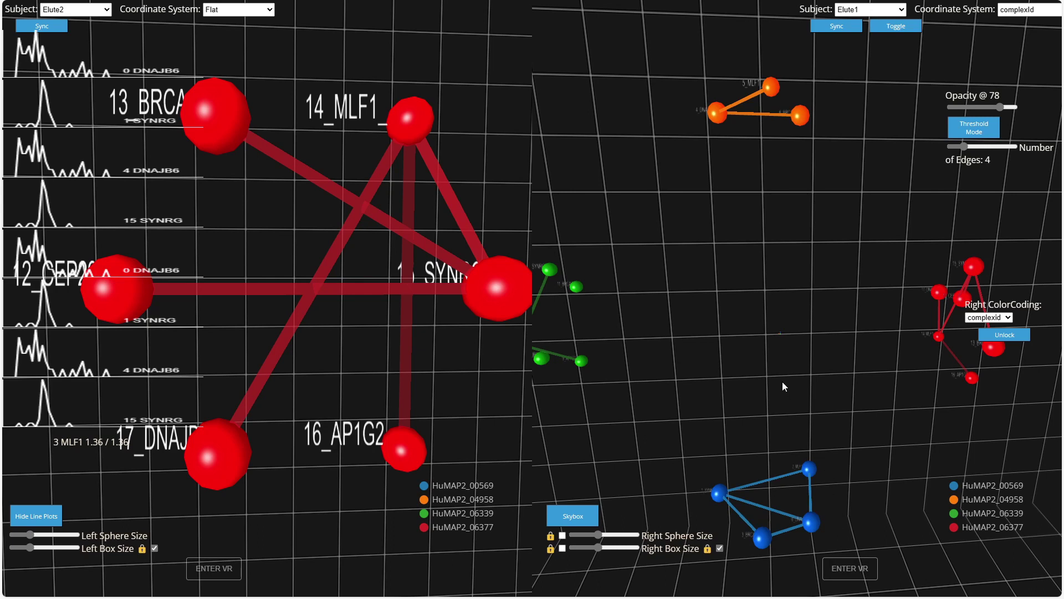
- View the network in the Mixed Reality Portal and return to the Connectome window with Elute1 as both subjects
{"action": "key", "text": "alt+Tab"}
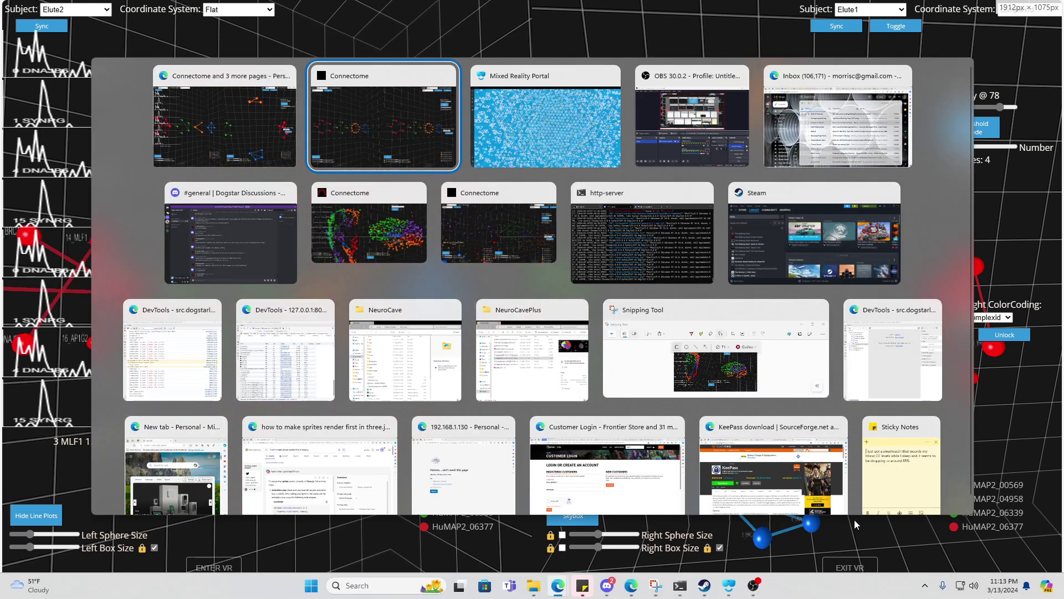
{"action": "key", "text": "alt+Tab"}
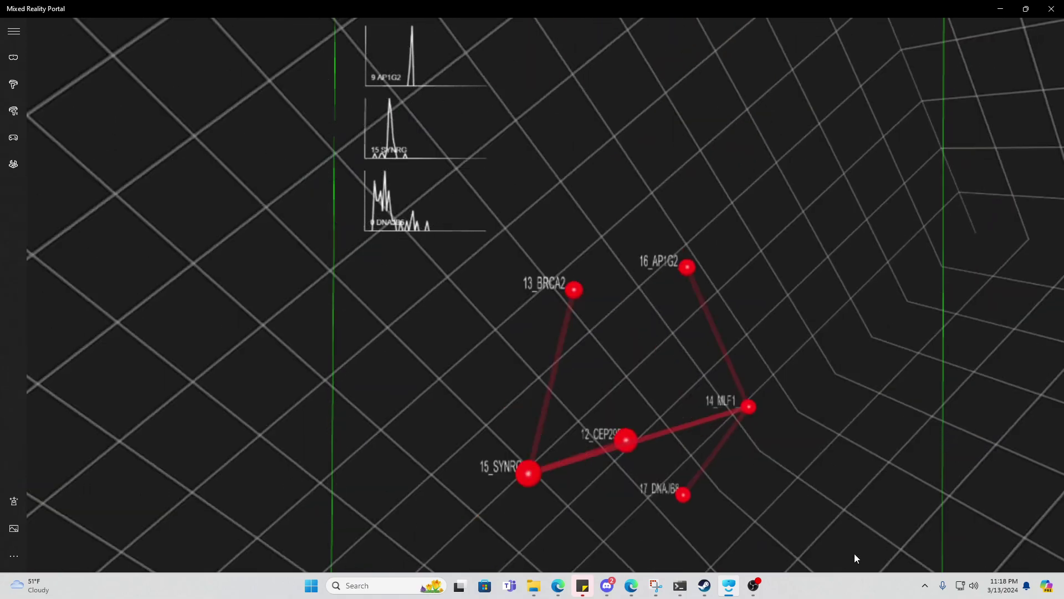
{"action": "key", "text": "alt+Tab"}
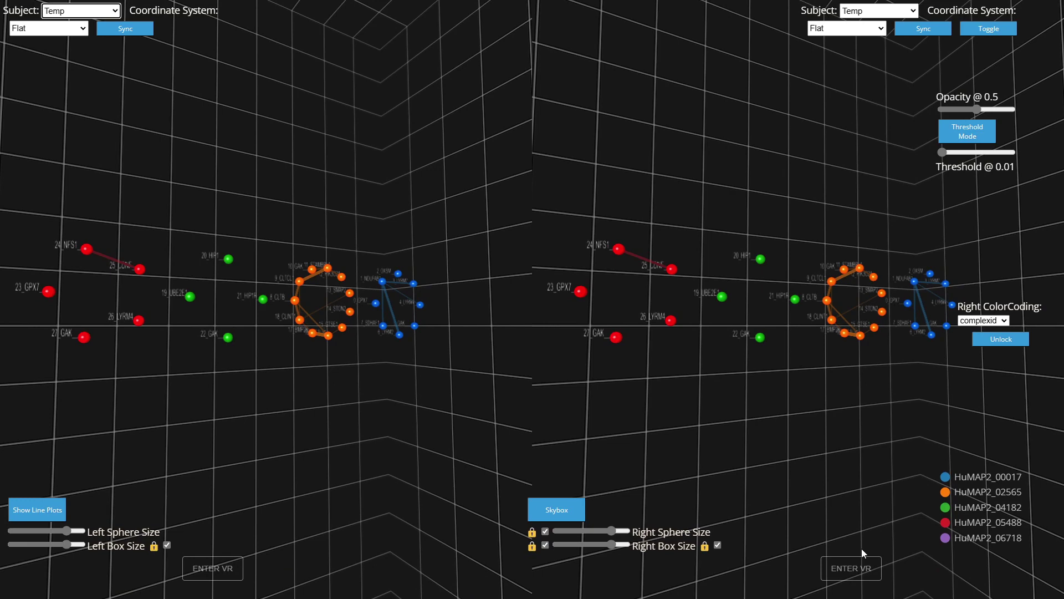
{"action": "key", "text": "alt+Tab"}
{"action": "key", "text": "Tab"}
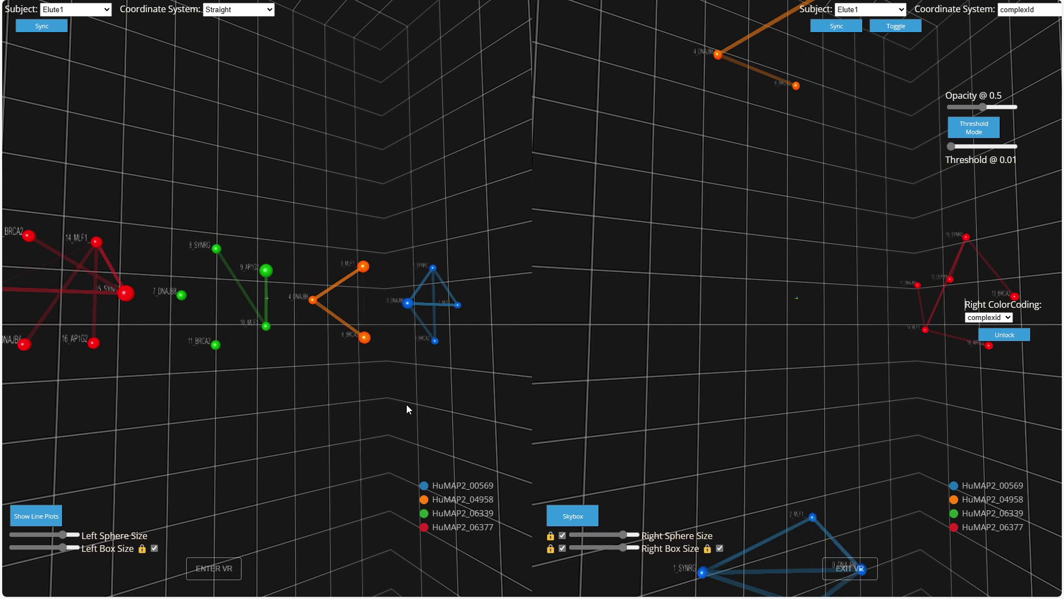
- Exit VR in the right view and zoom out to show all four complexes
{"action": "left_click_drag", "start_coordinate": [257, 397], "coordinate": [236, 387]}
{"action": "scroll", "coordinate": [236, 387], "scroll_direction": "up", "scroll_amount": 5}
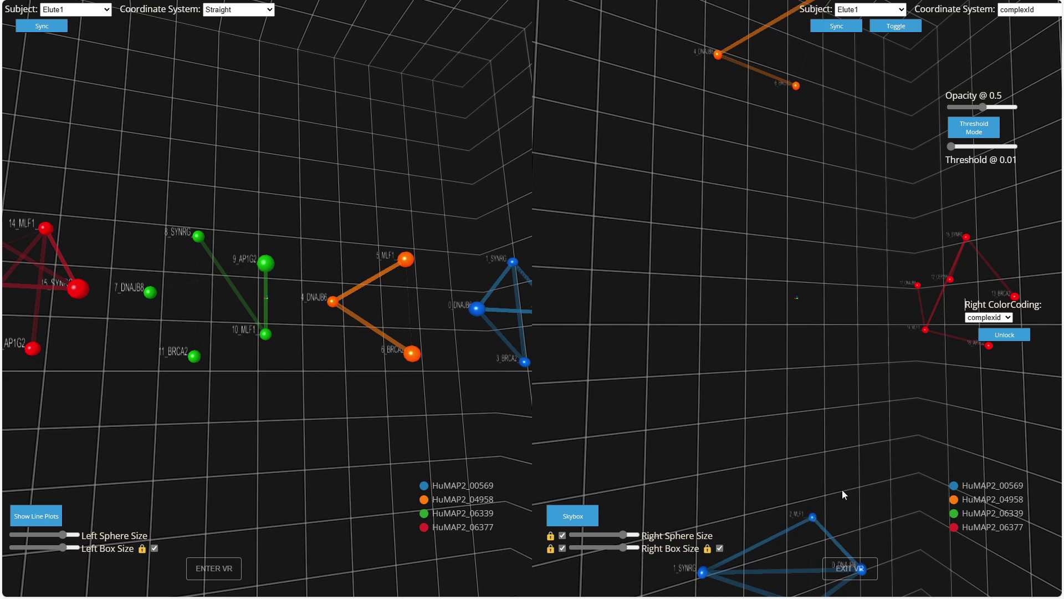
{"action": "left_click", "coordinate": [842, 568]}
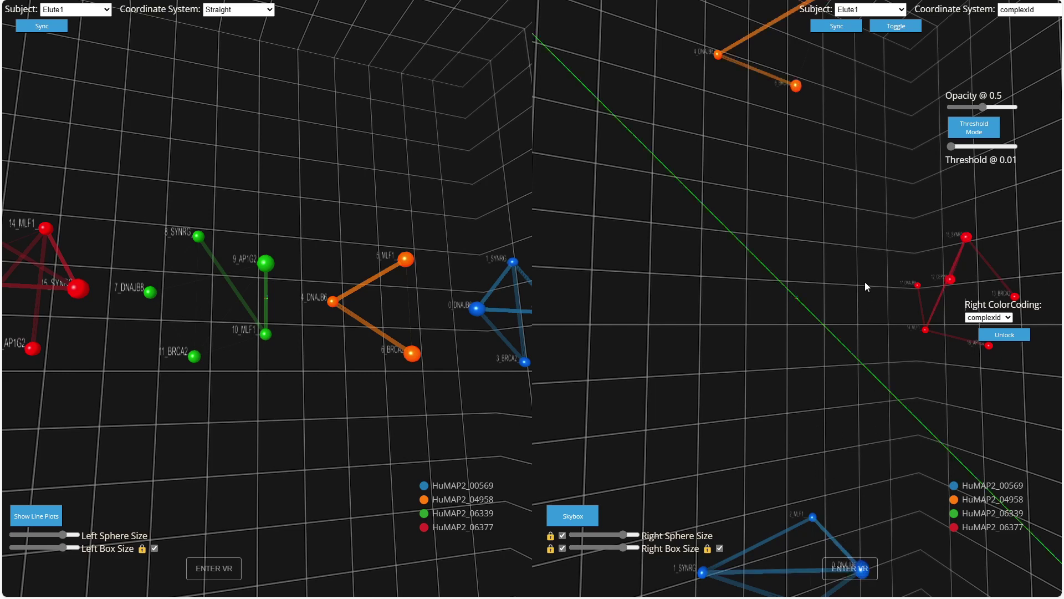
{"action": "left_click_drag", "start_coordinate": [399, 125], "coordinate": [452, 177]}
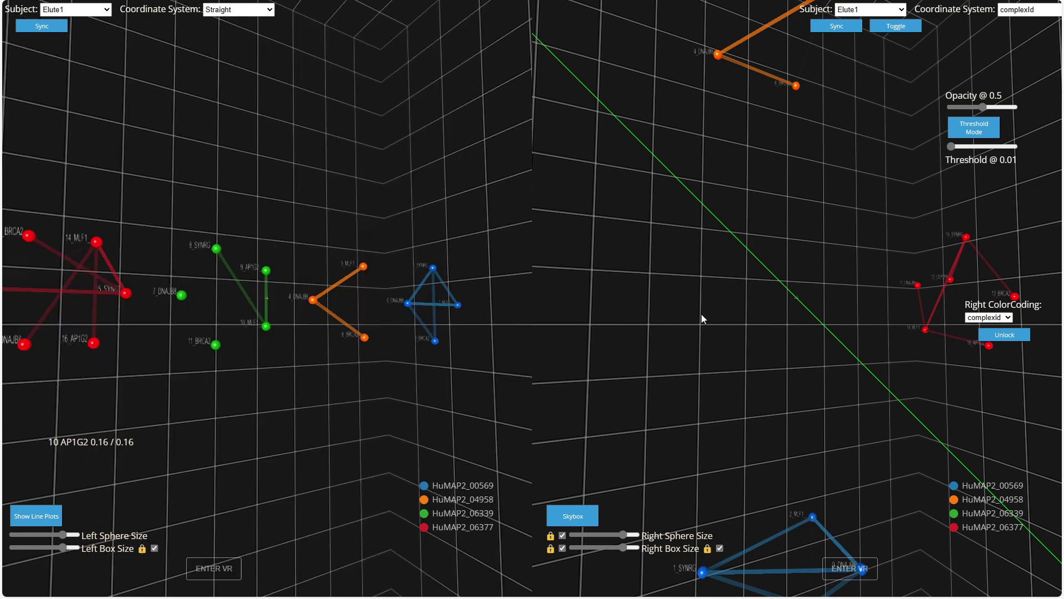
{"action": "scroll", "coordinate": [703, 314], "scroll_direction": "down", "scroll_amount": 10}
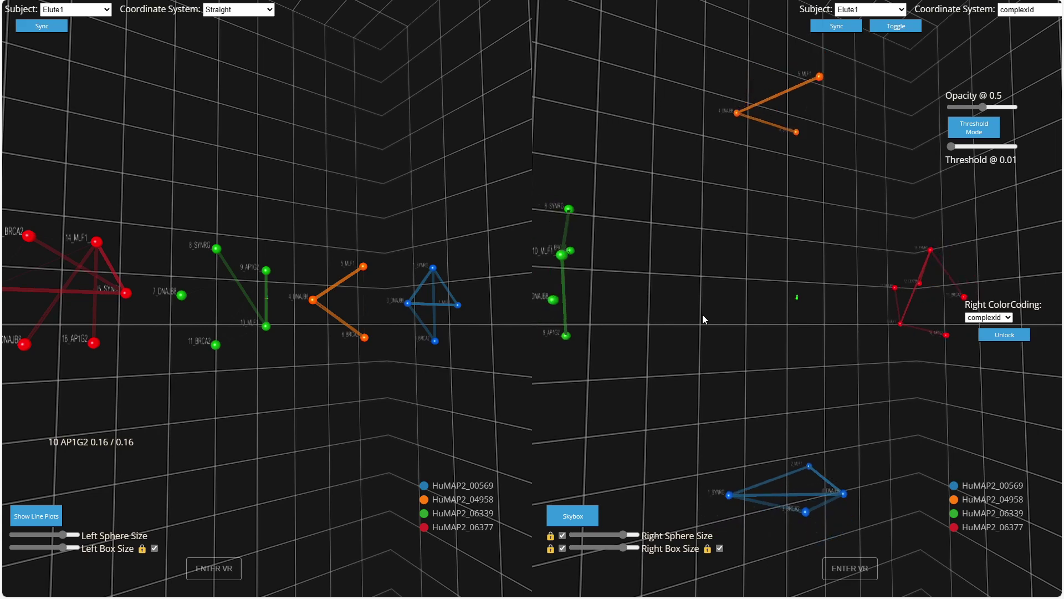
- Color the nodes by confidence and inspect the result in the left view
{"action": "left_click", "coordinate": [984, 318]}
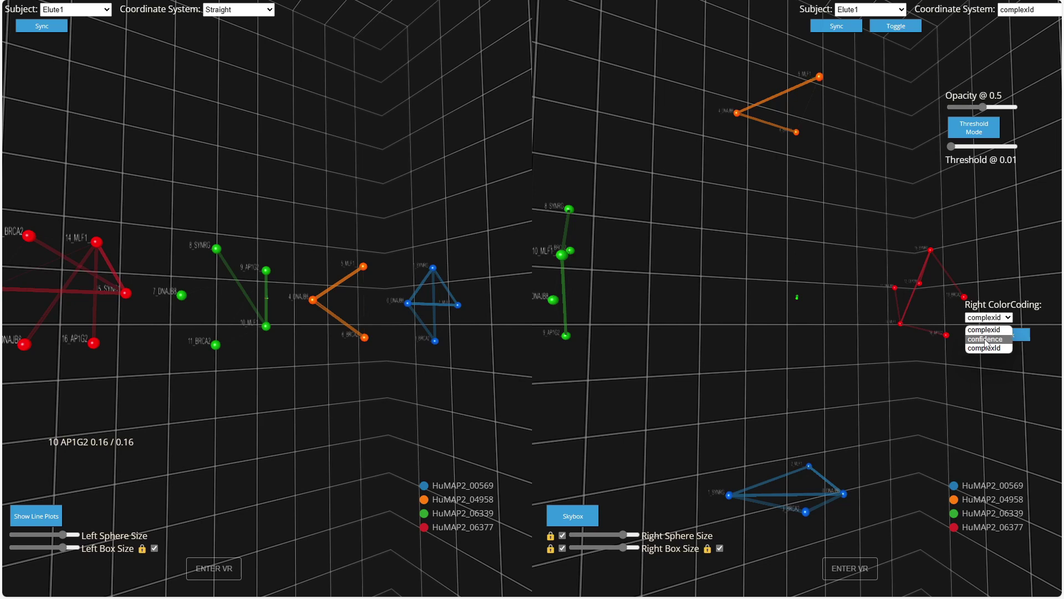
{"action": "left_click", "coordinate": [984, 339]}
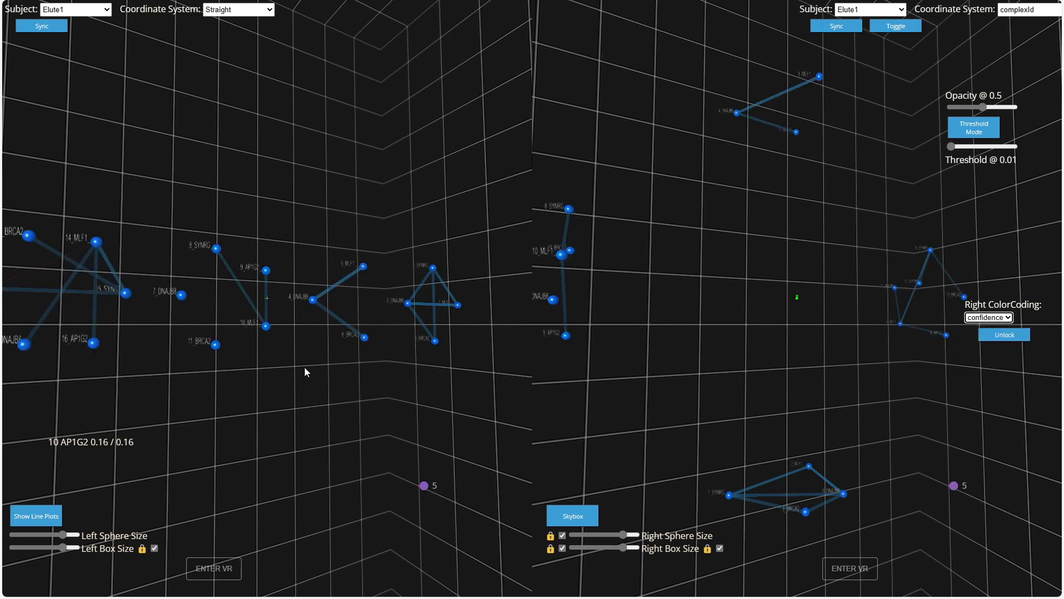
{"action": "mouse_move", "coordinate": [304, 367]}
{"action": "left_mouse_down"}
{"action": "mouse_move", "coordinate": [318, 367]}
{"action": "mouse_move", "coordinate": [259, 372]}
{"action": "mouse_move", "coordinate": [335, 392]}
{"action": "mouse_move", "coordinate": [322, 389]}
{"action": "mouse_move", "coordinate": [323, 373]}
{"action": "left_mouse_up"}
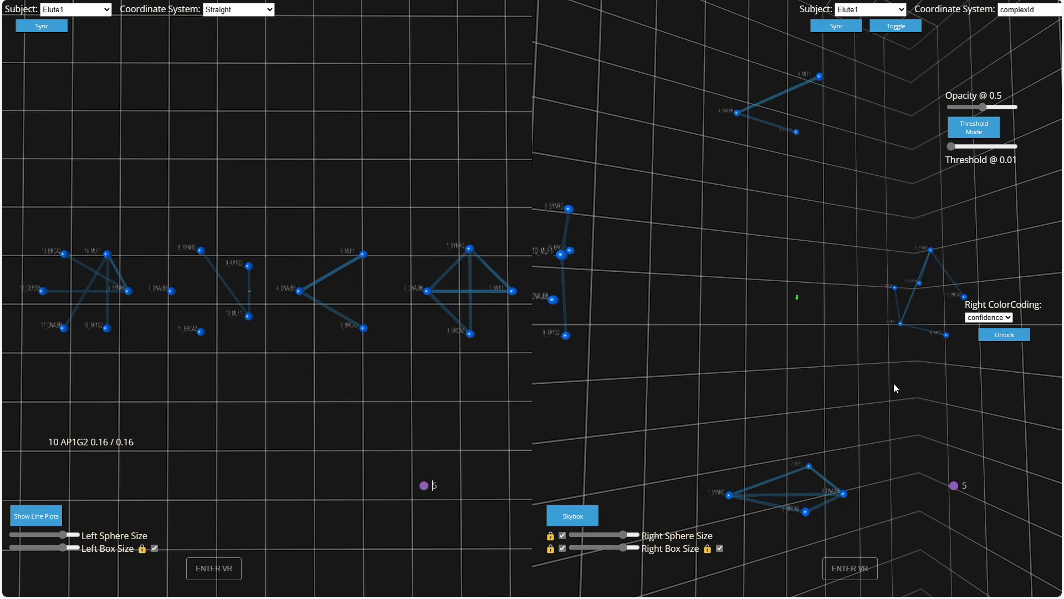
- Set the color coding back to complexid and inspect the complexes in the right view
{"action": "left_click", "coordinate": [988, 320]}
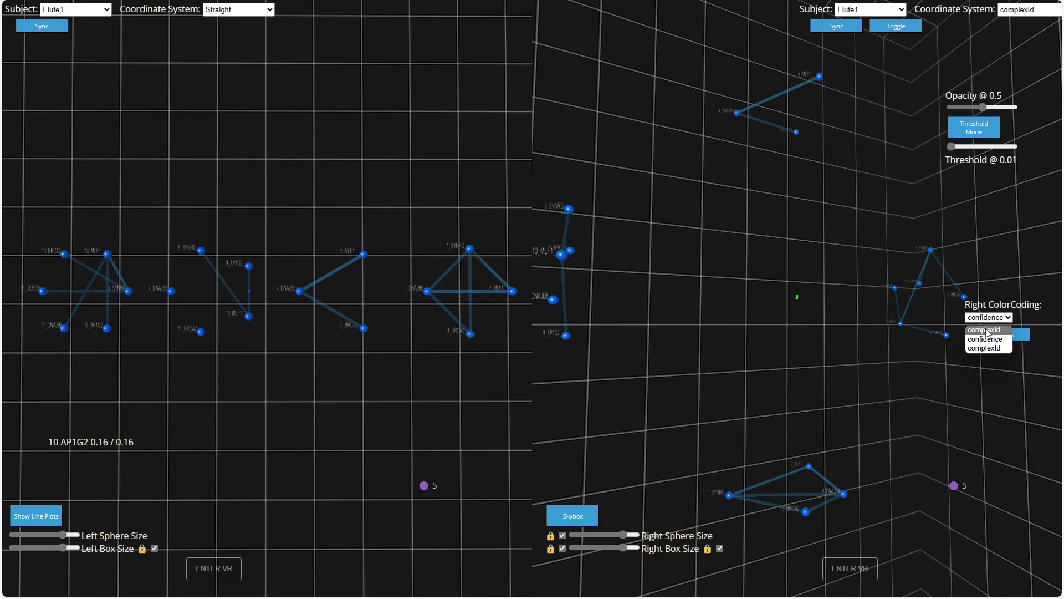
{"action": "left_click", "coordinate": [987, 331]}
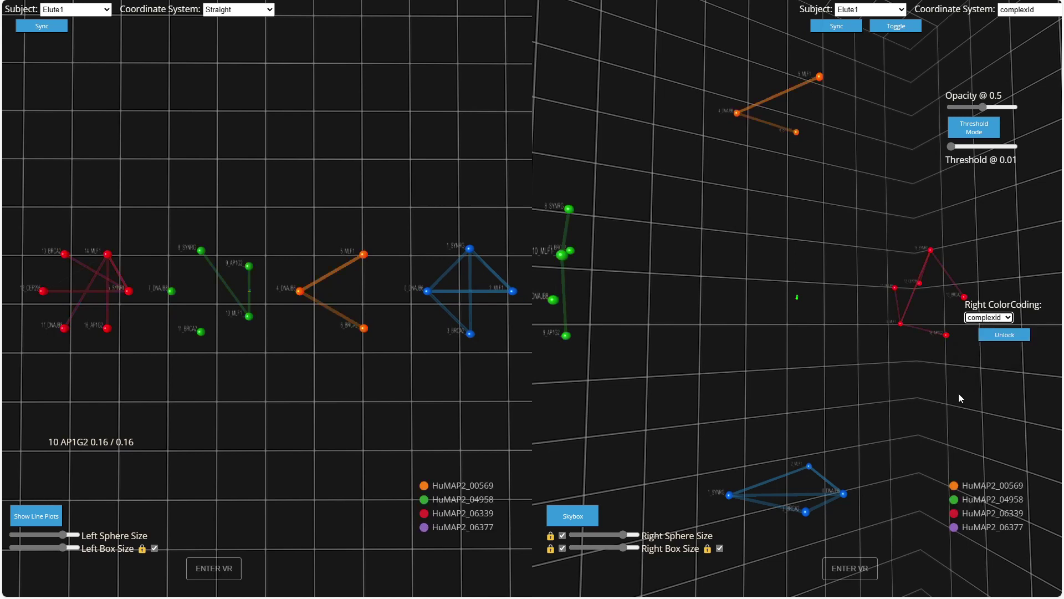
{"action": "left_click_drag", "start_coordinate": [959, 393], "coordinate": [924, 413]}
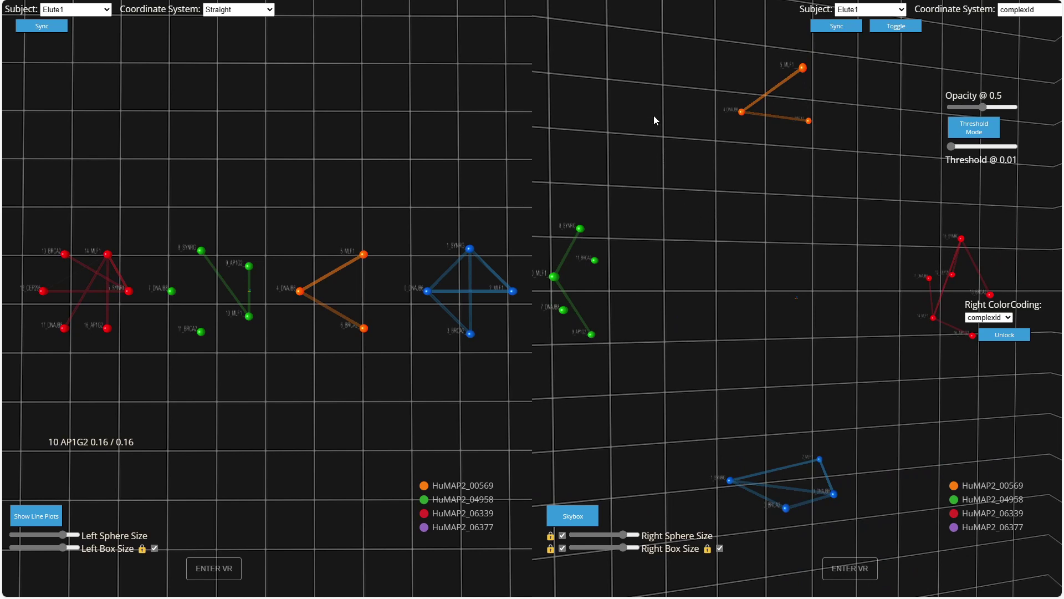
- Show the search panel and search for BRCA2 among the nodes
{"action": "key", "text": "h"}
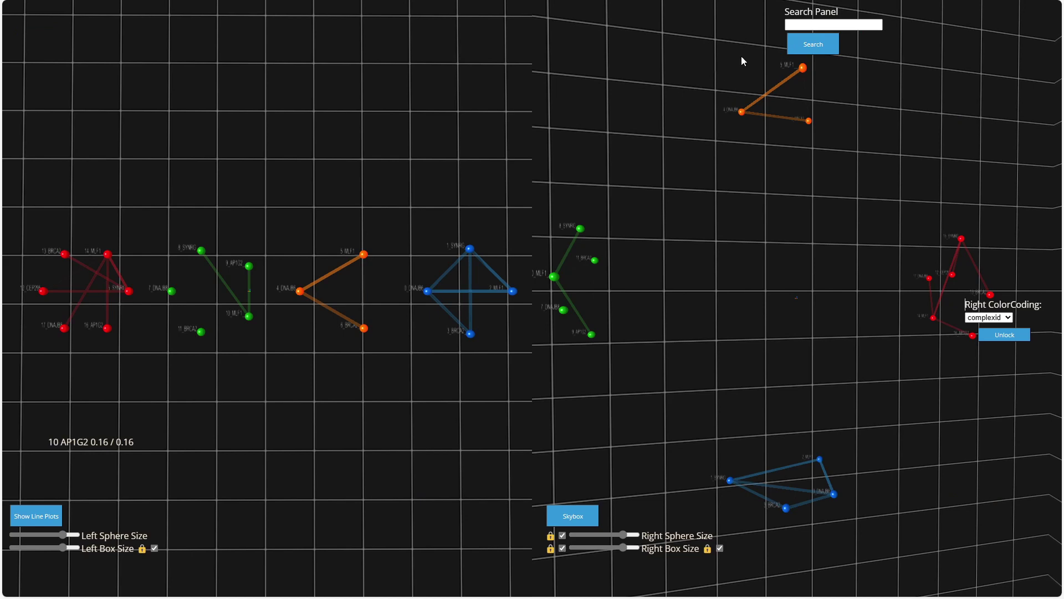
{"action": "left_click", "coordinate": [824, 26]}
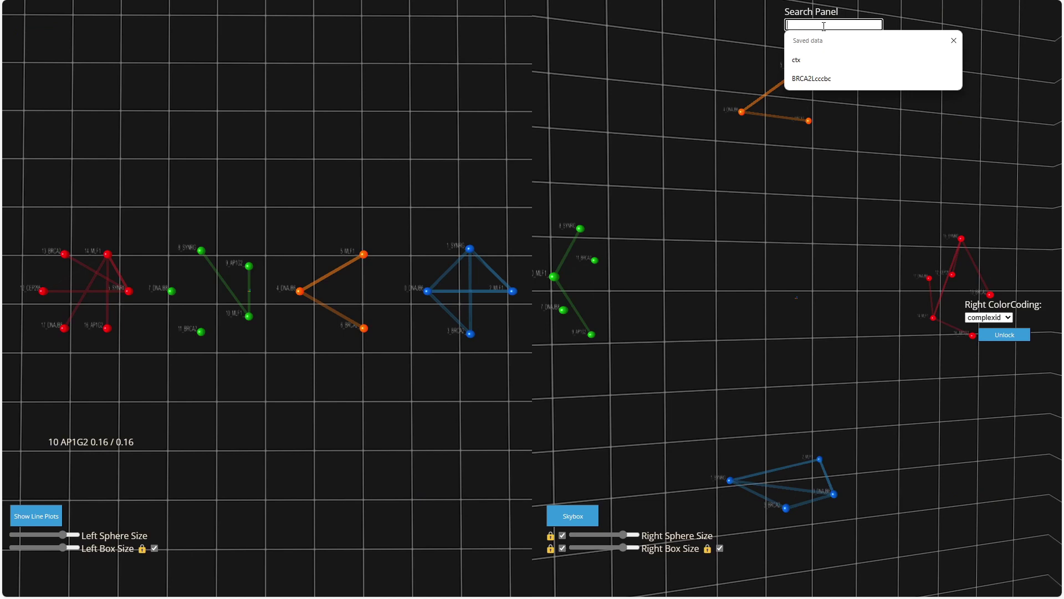
{"action": "type", "text": "B"}
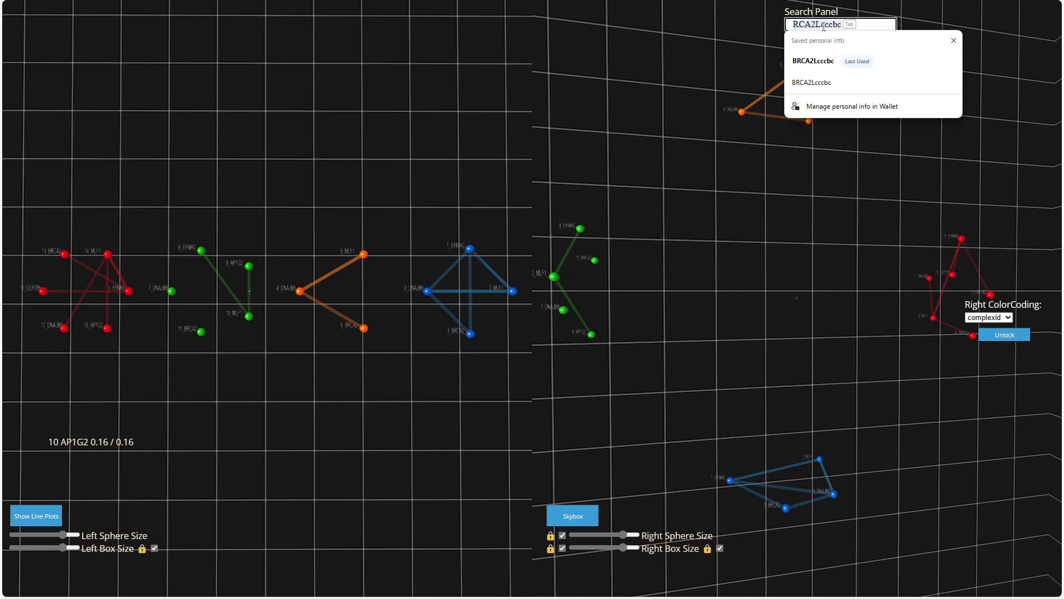
{"action": "type", "text": "RCA2"}
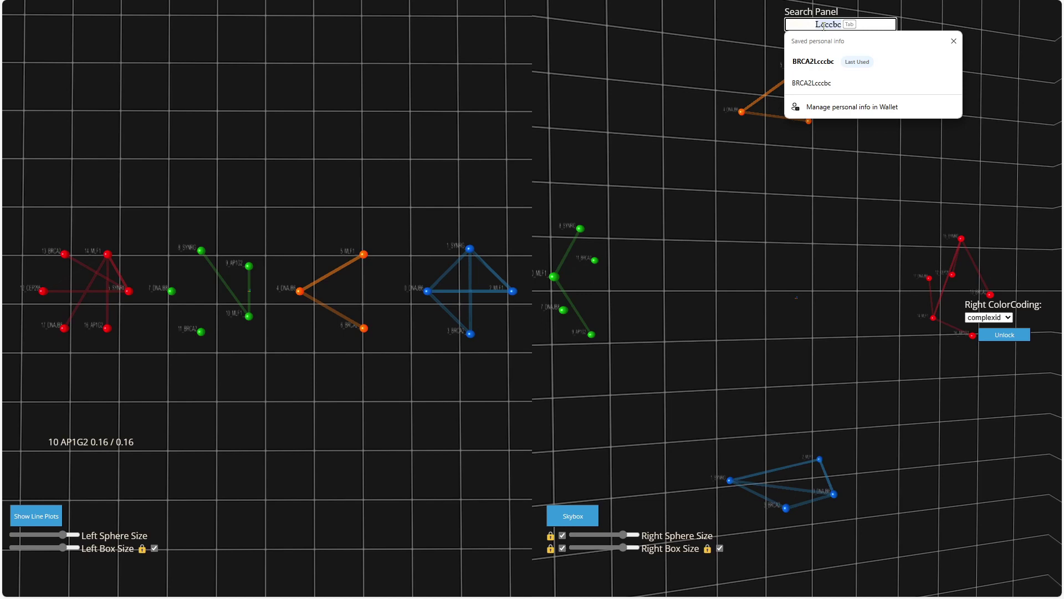
{"action": "left_click", "coordinate": [755, 28]}
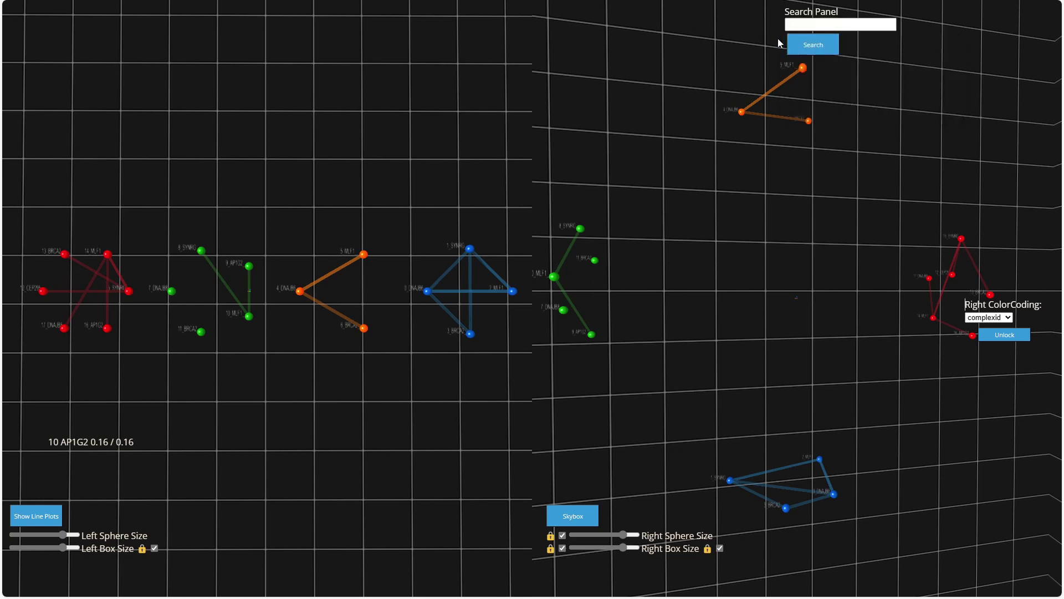
{"action": "left_click", "coordinate": [800, 42]}
{"action": "left_click", "coordinate": [830, 24]}
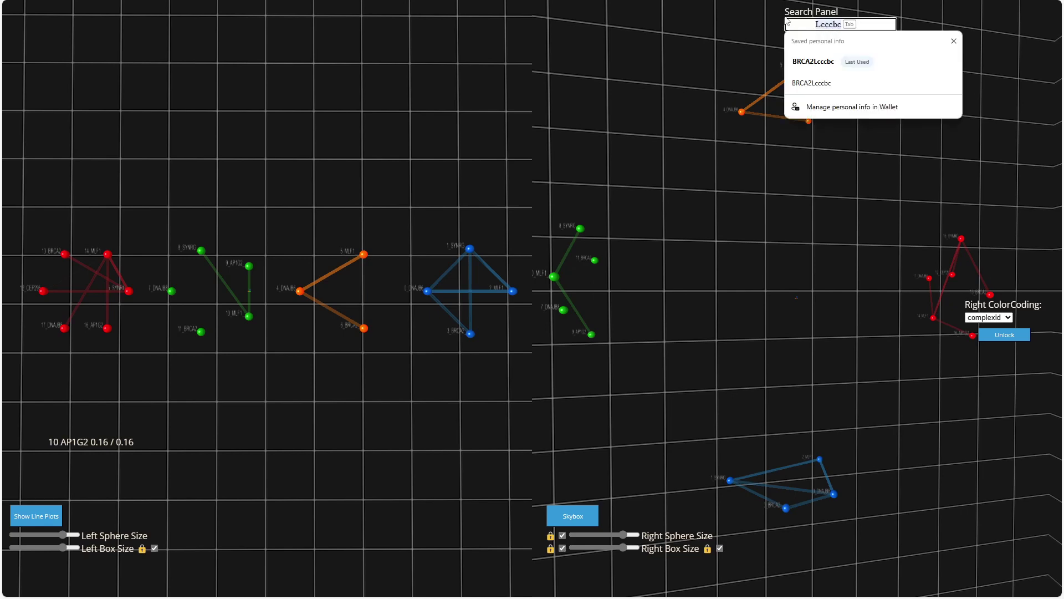
{"action": "left_click", "coordinate": [769, 25]}
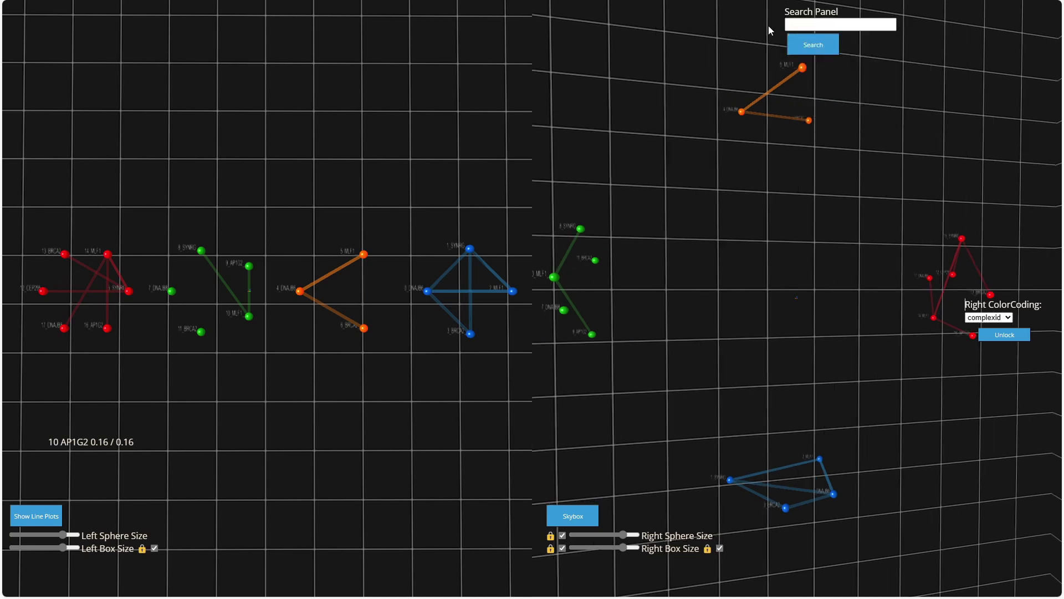
- Search the nodes for BRCA2 and select the matching node in the blue complex
{"action": "left_click", "coordinate": [809, 26]}
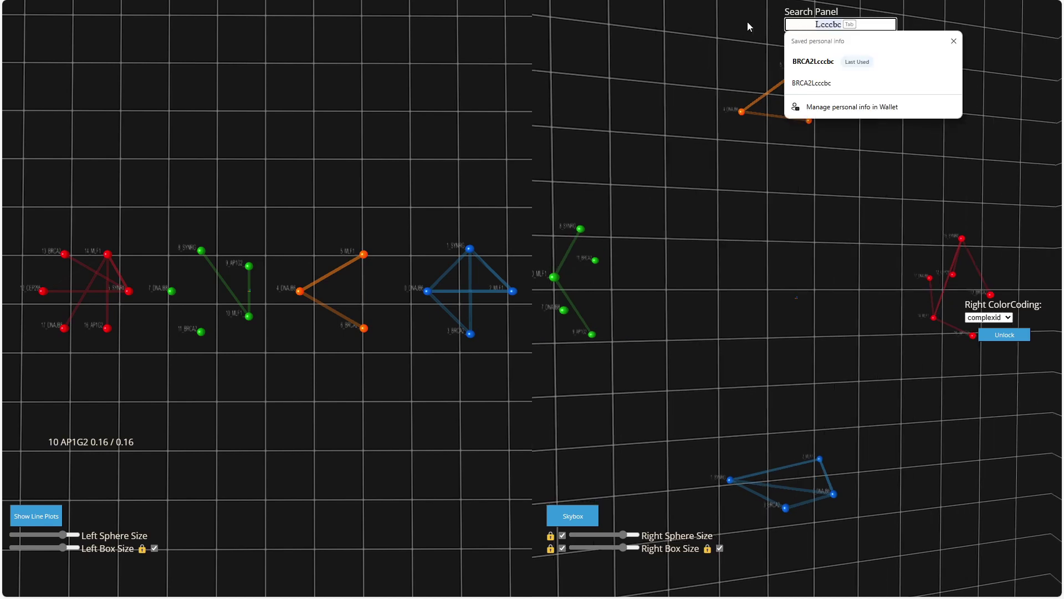
{"action": "left_click", "coordinate": [748, 24]}
{"action": "left_click", "coordinate": [808, 46]}
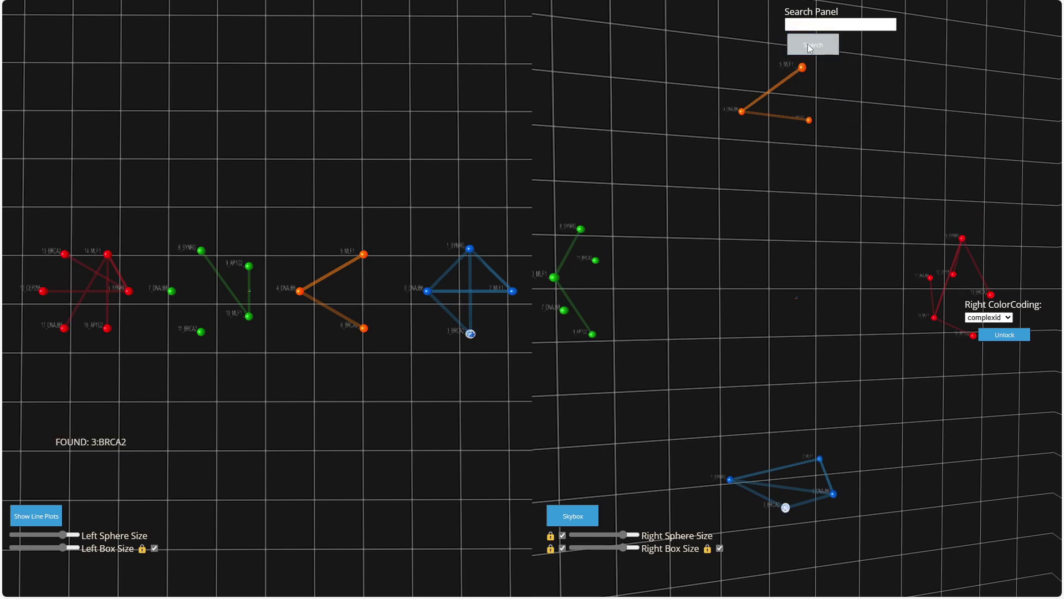
{"action": "left_click", "coordinate": [788, 506]}
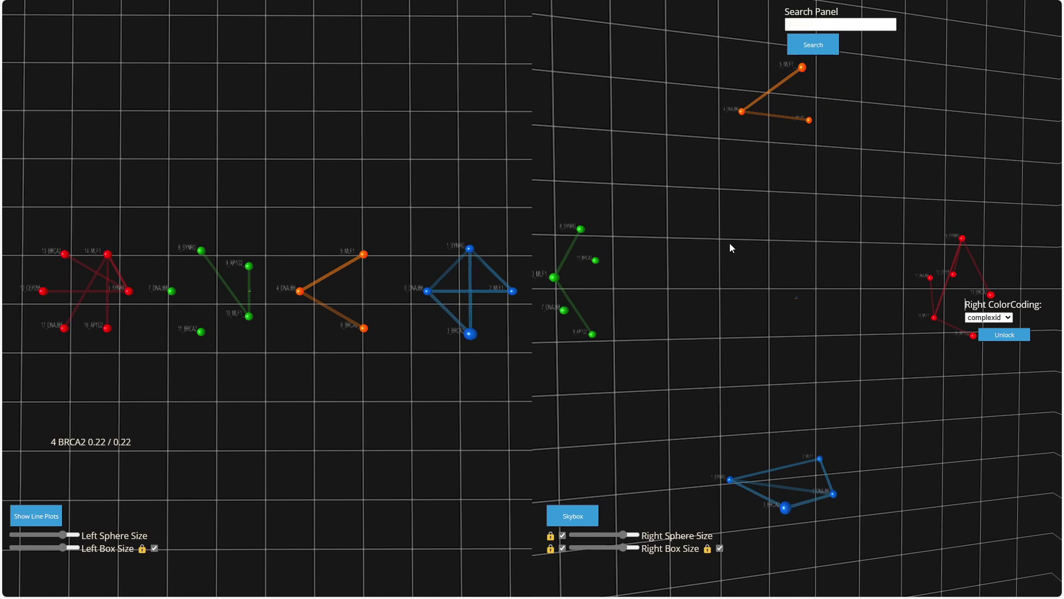
- Find the next BRCA2 match and select its node in the orange complex
{"action": "left_click", "coordinate": [513, 291]}
{"action": "left_click", "coordinate": [801, 52]}
{"action": "left_click", "coordinate": [824, 45]}
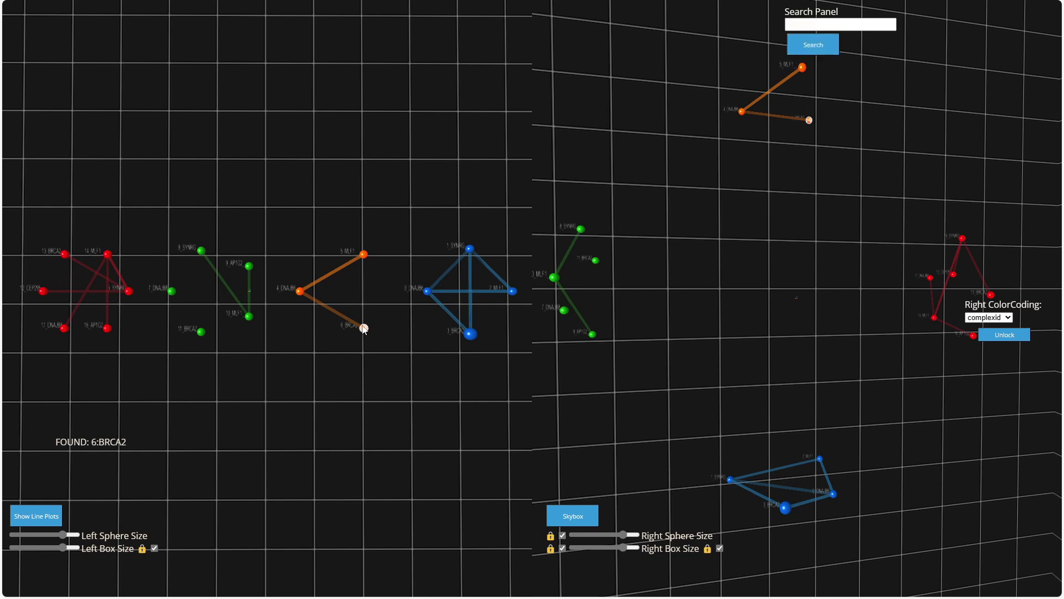
{"action": "mouse_move", "coordinate": [364, 329]}
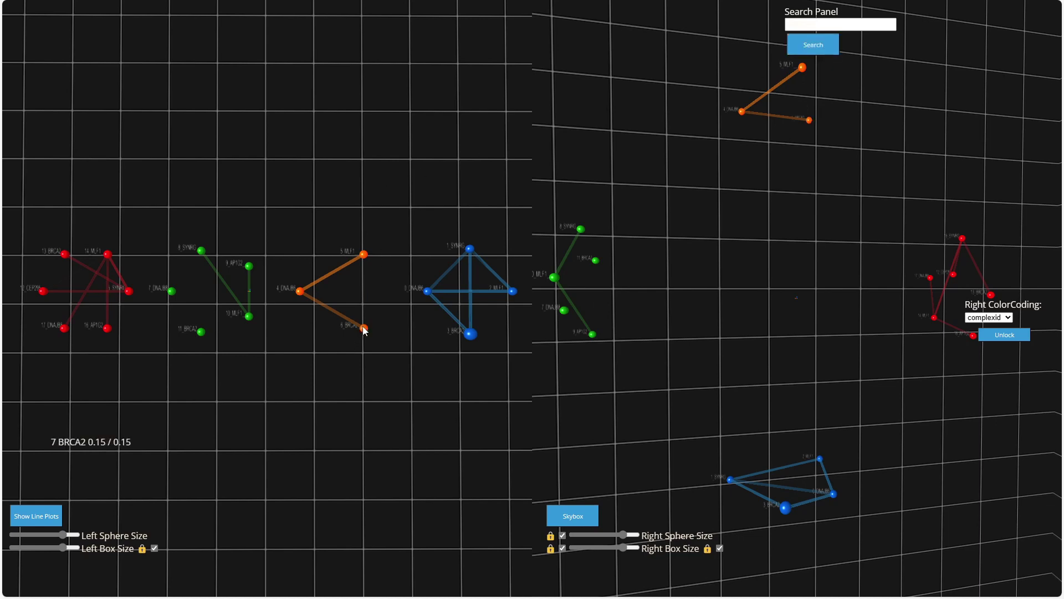
{"action": "left_click", "coordinate": [364, 328]}
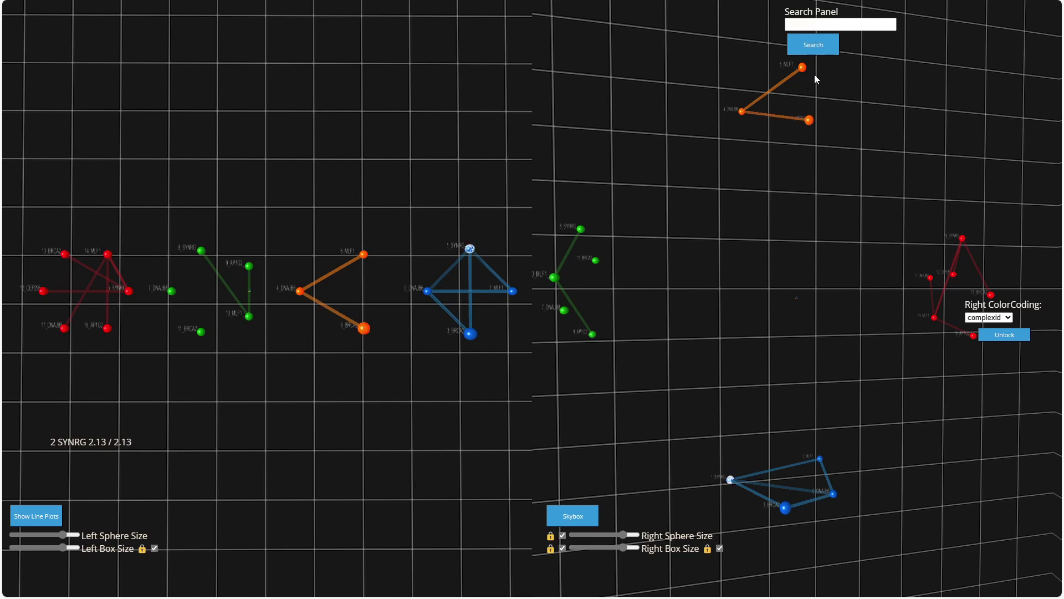
- Continue the BRCA2 search and select the matching nodes in the green and red complexes
{"action": "left_click", "coordinate": [823, 50]}
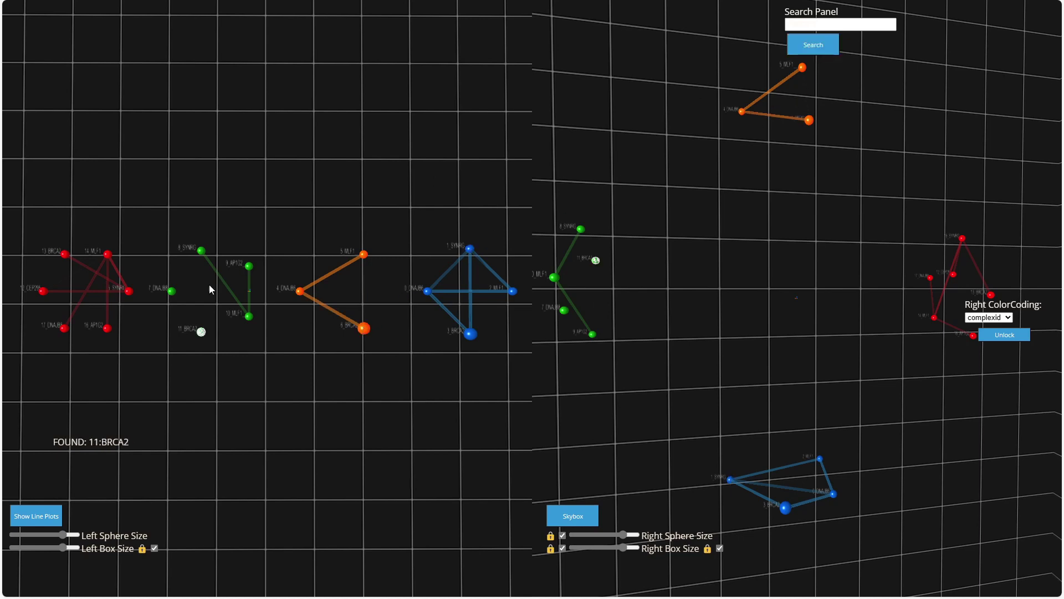
{"action": "mouse_move", "coordinate": [203, 334]}
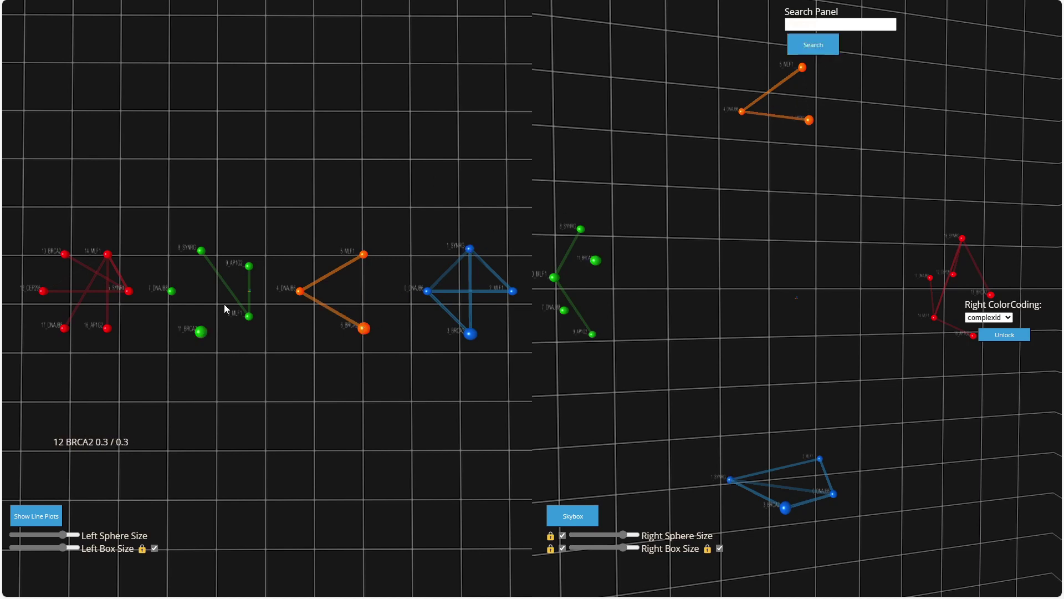
{"action": "left_click", "coordinate": [820, 50]}
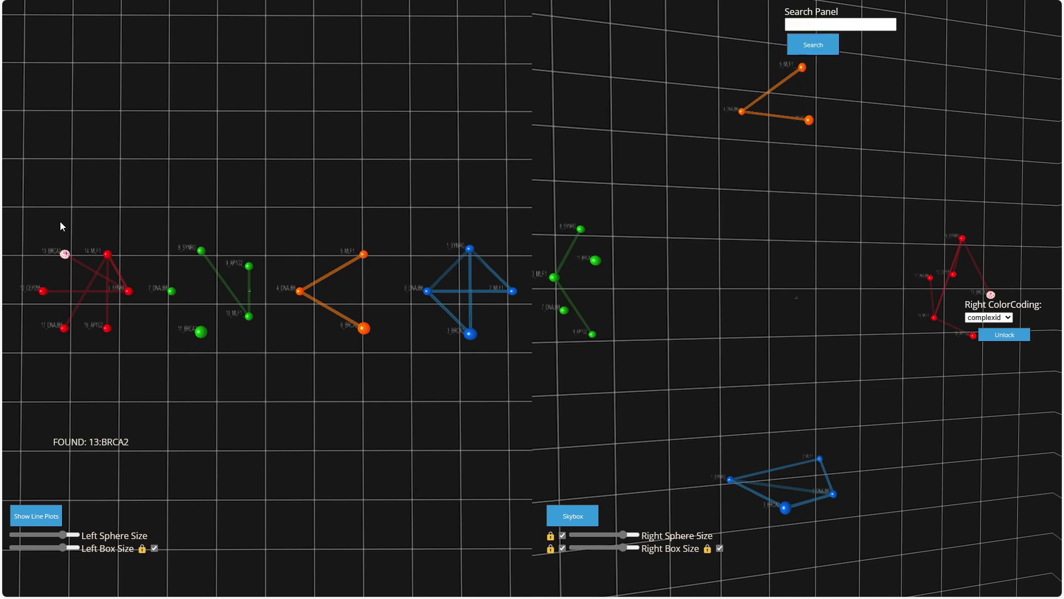
{"action": "mouse_move", "coordinate": [66, 256]}
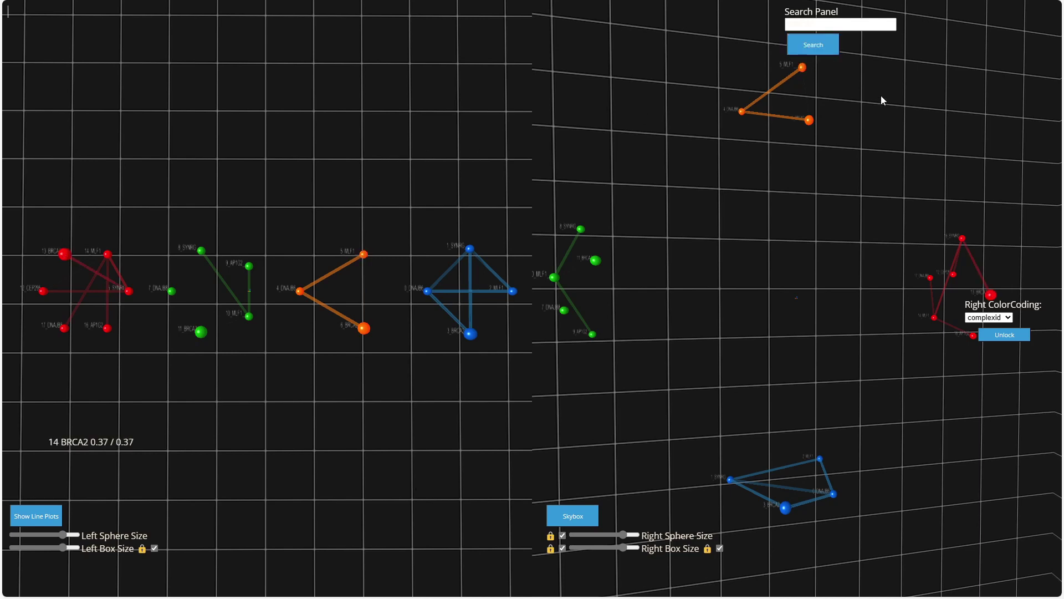
- Run the BRCA2 search once more, dismiss the alert, and replace the search panel with the regular view controls
{"action": "left_click", "coordinate": [817, 49]}
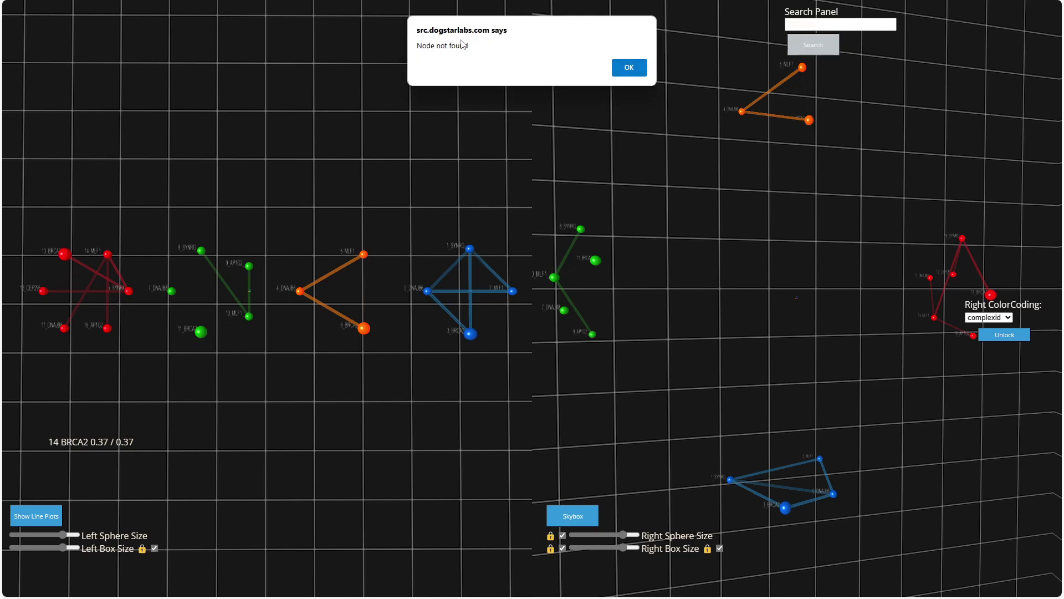
{"action": "left_click", "coordinate": [628, 69]}
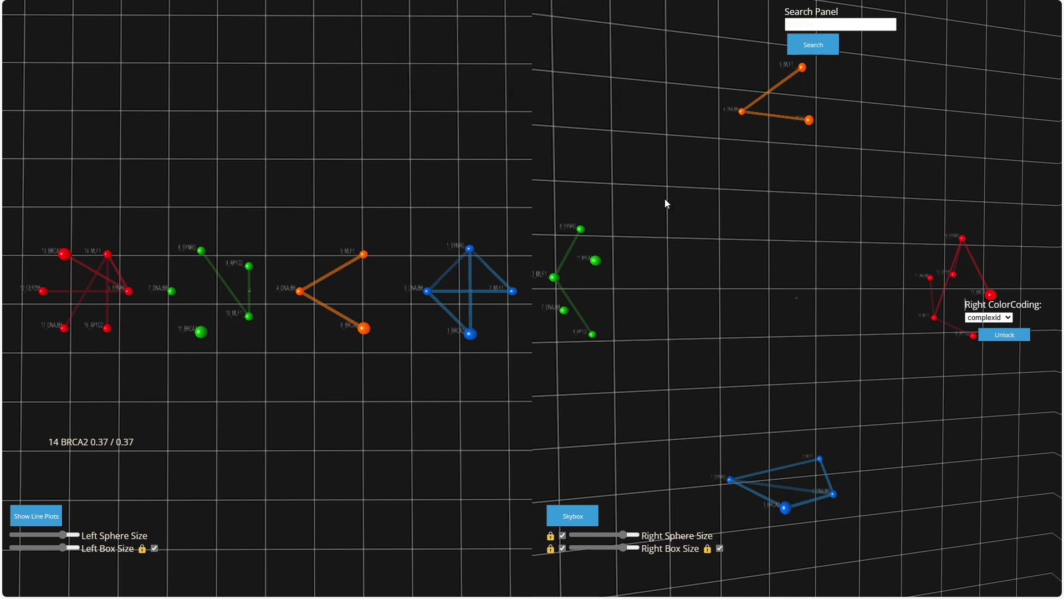
{"action": "key", "text": "Escape"}
{"action": "mouse_move", "coordinate": [777, 223]}
{"action": "left_mouse_down"}
{"action": "mouse_move", "coordinate": [793, 229]}
{"action": "mouse_move", "coordinate": [772, 224]}
{"action": "left_mouse_up"}
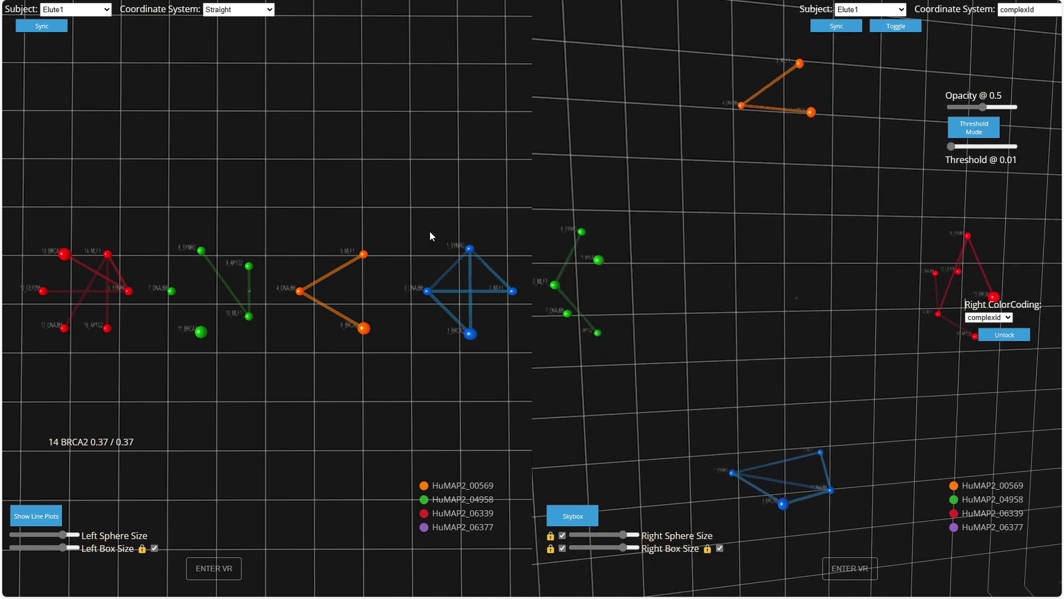
- Switch the line plots on and off in the left view, leaving them shown
{"action": "left_click", "coordinate": [42, 516]}
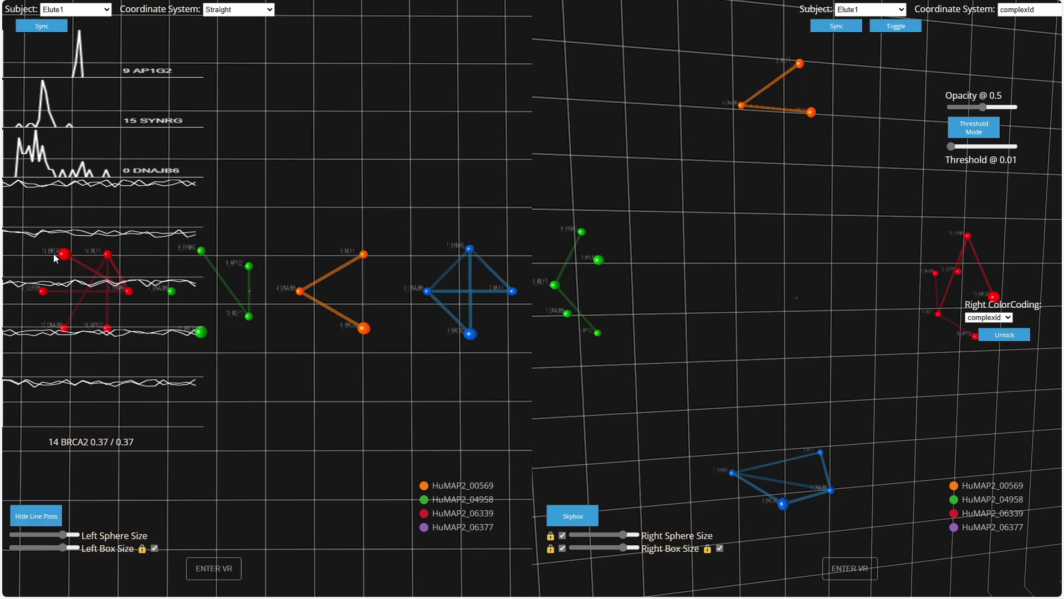
{"action": "left_click", "coordinate": [42, 517]}
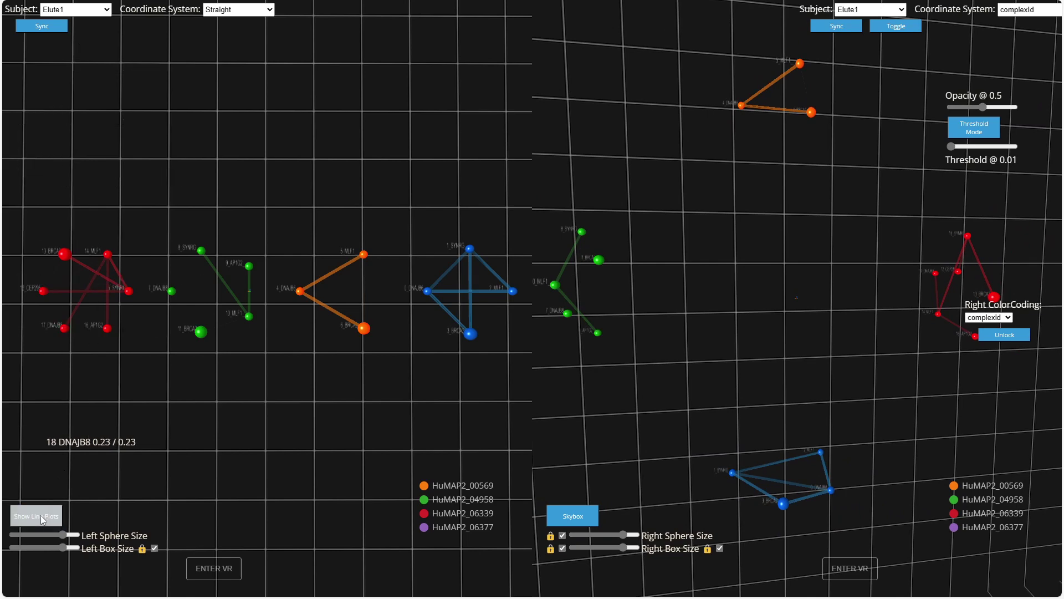
{"action": "left_click", "coordinate": [43, 519]}
{"action": "left_click", "coordinate": [43, 518]}
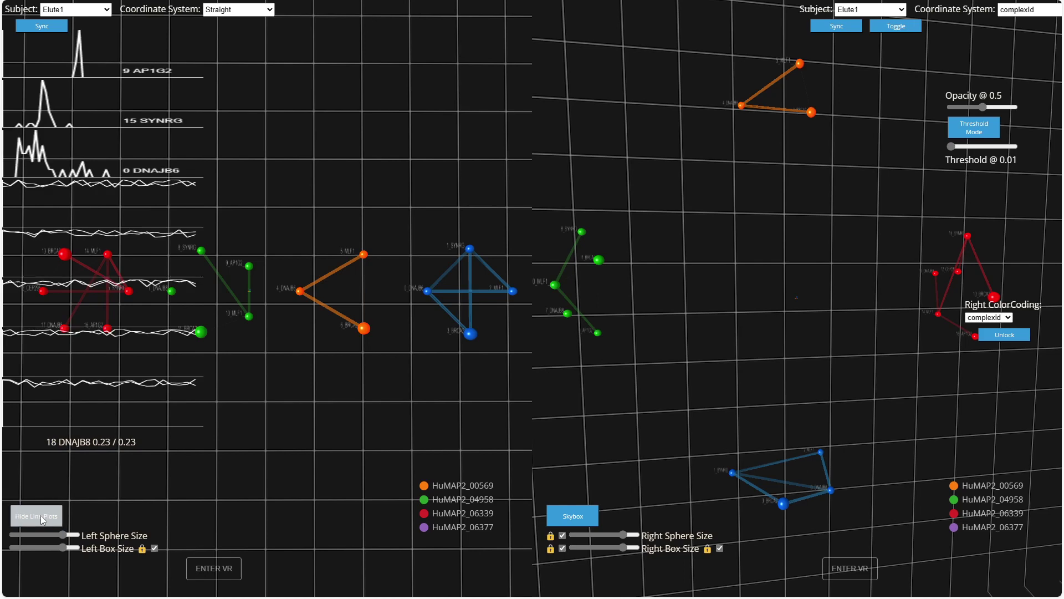
{"action": "left_click", "coordinate": [43, 519]}
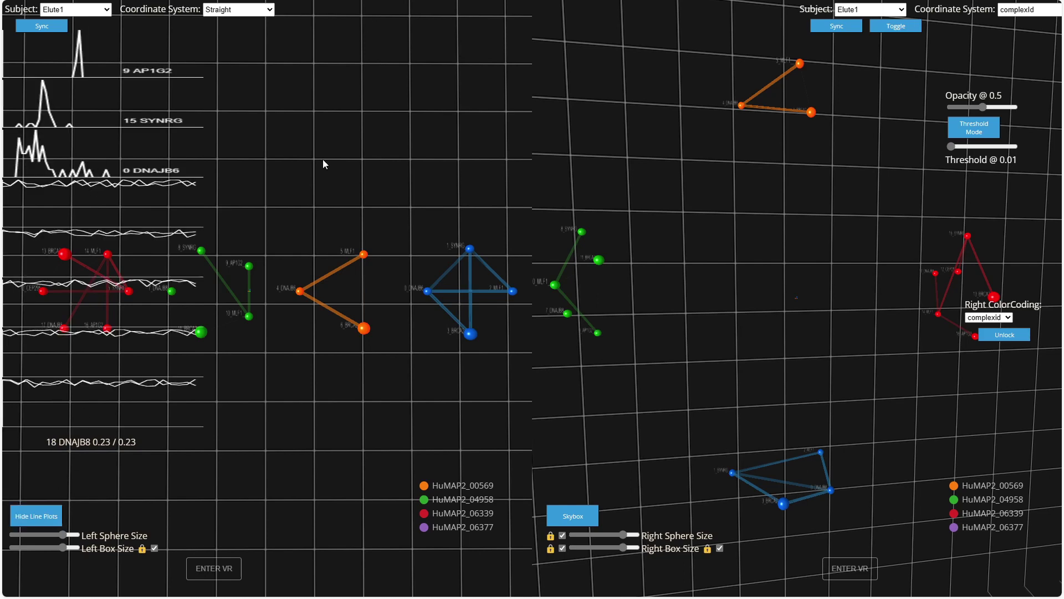
{"action": "mouse_move", "coordinate": [792, 507]}
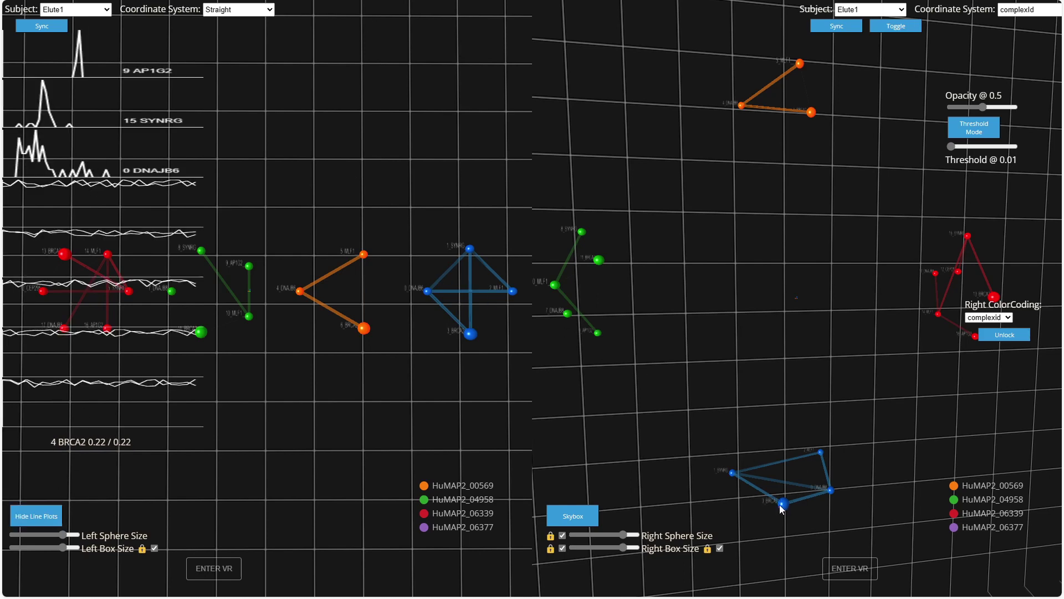